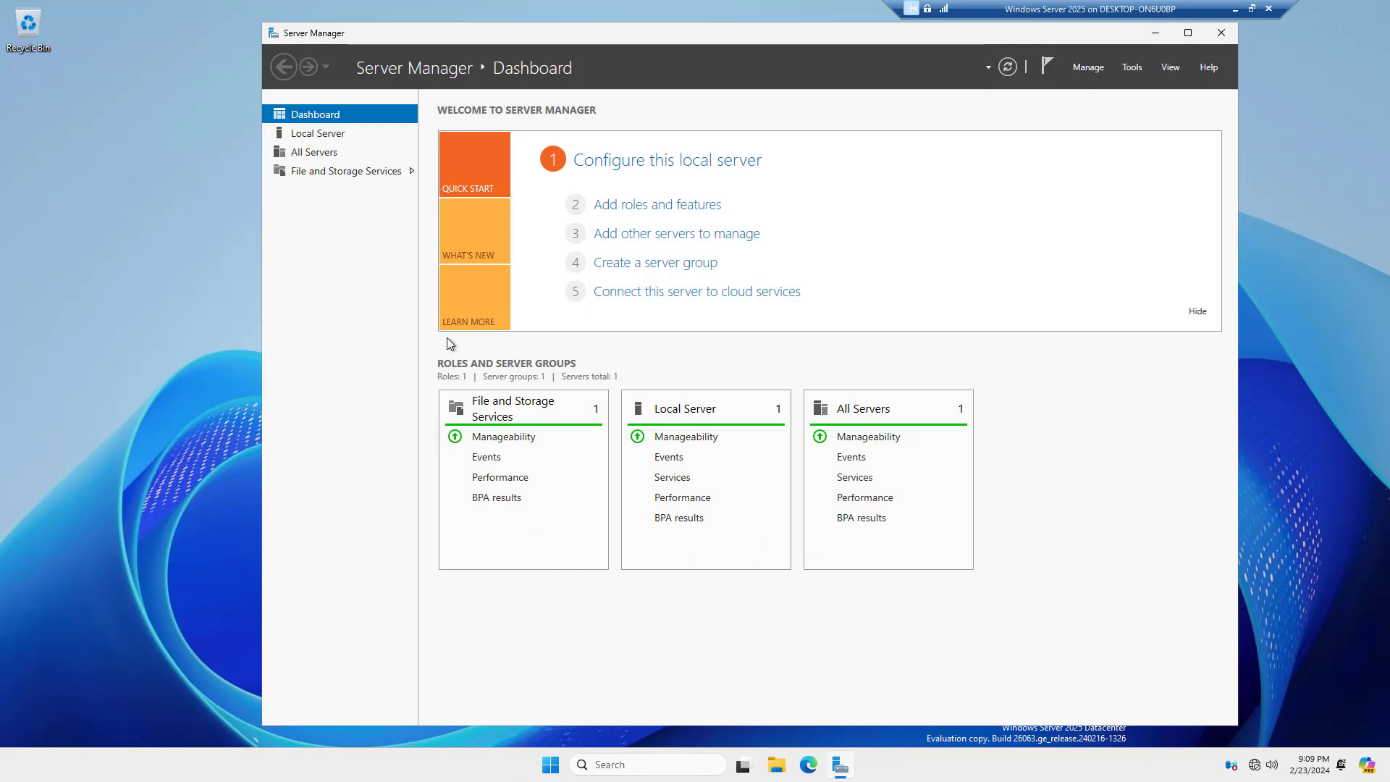
# Start the Add Roles and Features Wizard with role-based installation on the local server
pyautogui.click(657, 205)
pyautogui.moveTo(552, 126); pyautogui.dragTo(877, 123)
pyautogui.click(833, 499)
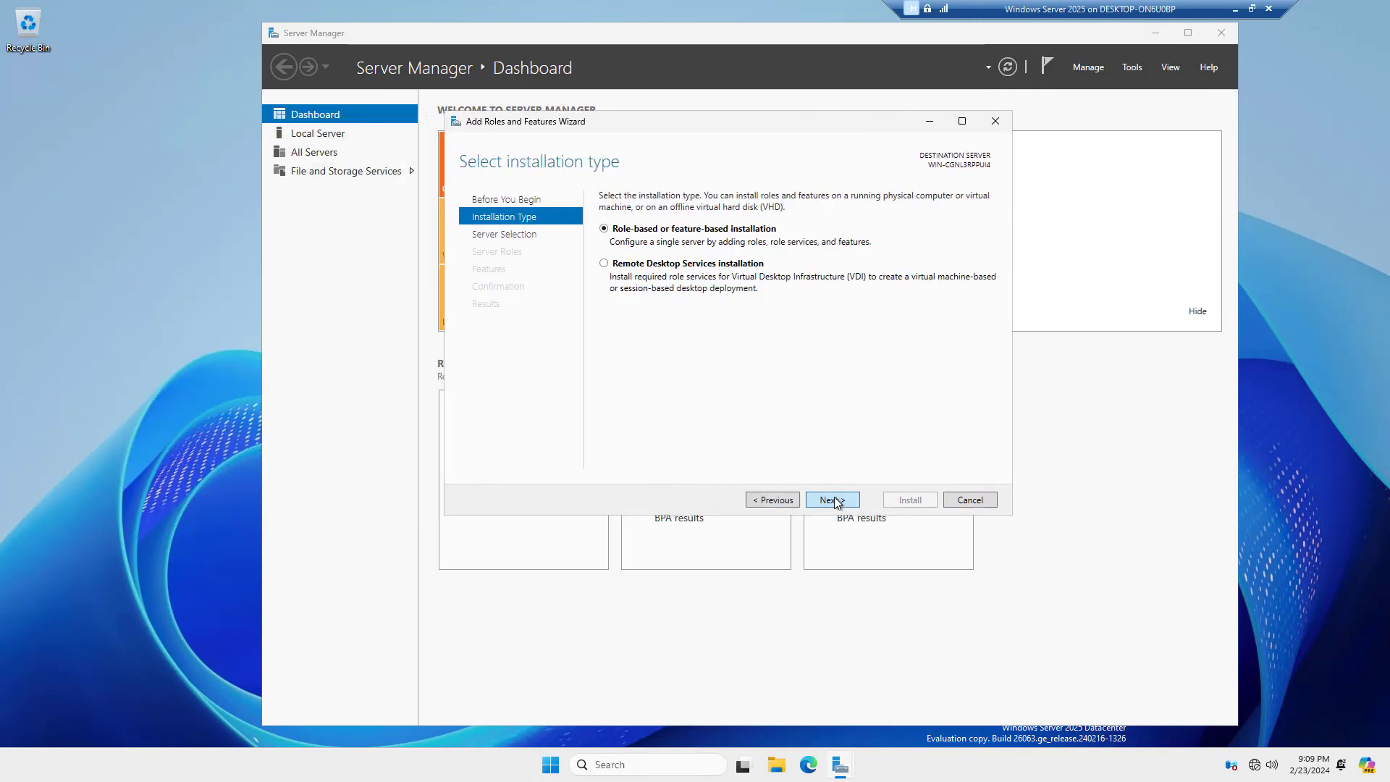
pyautogui.click(832, 499)
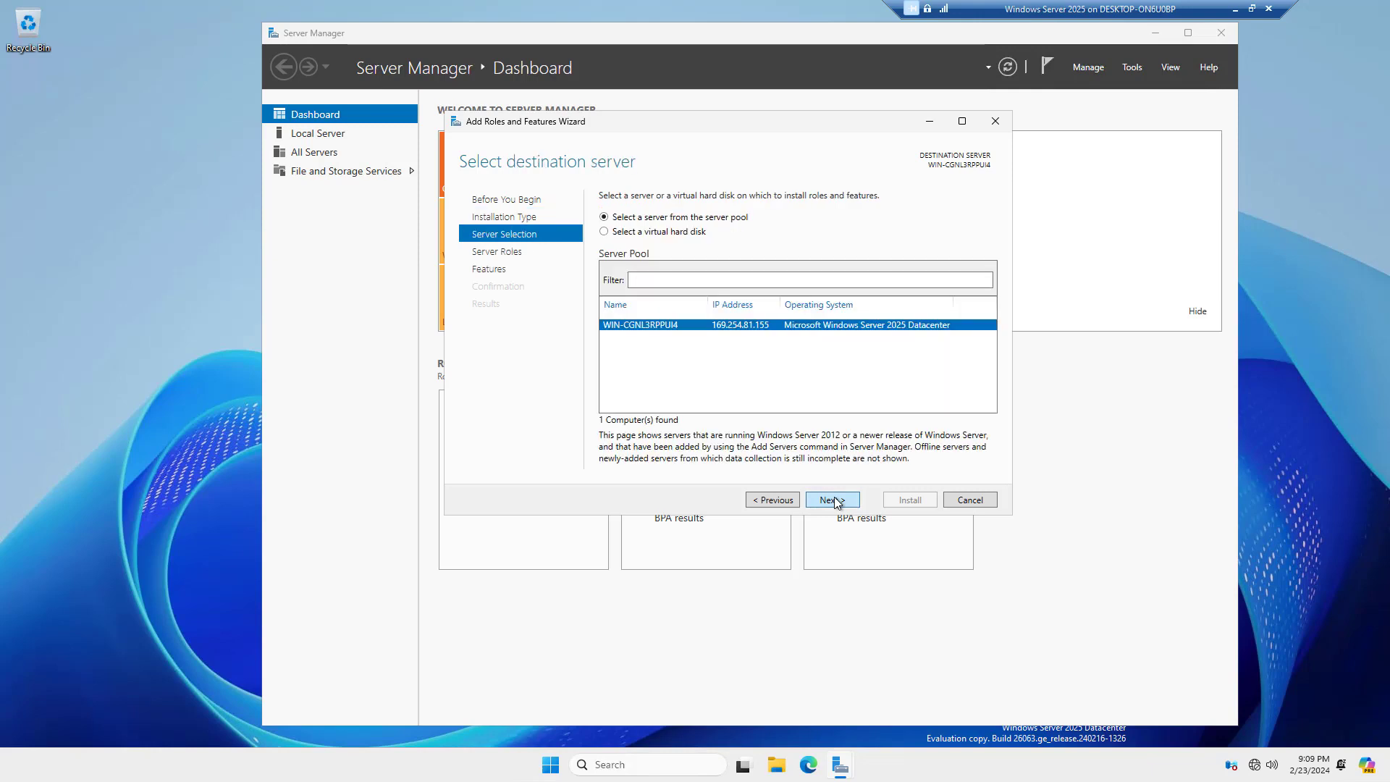
pyautogui.click(833, 500)
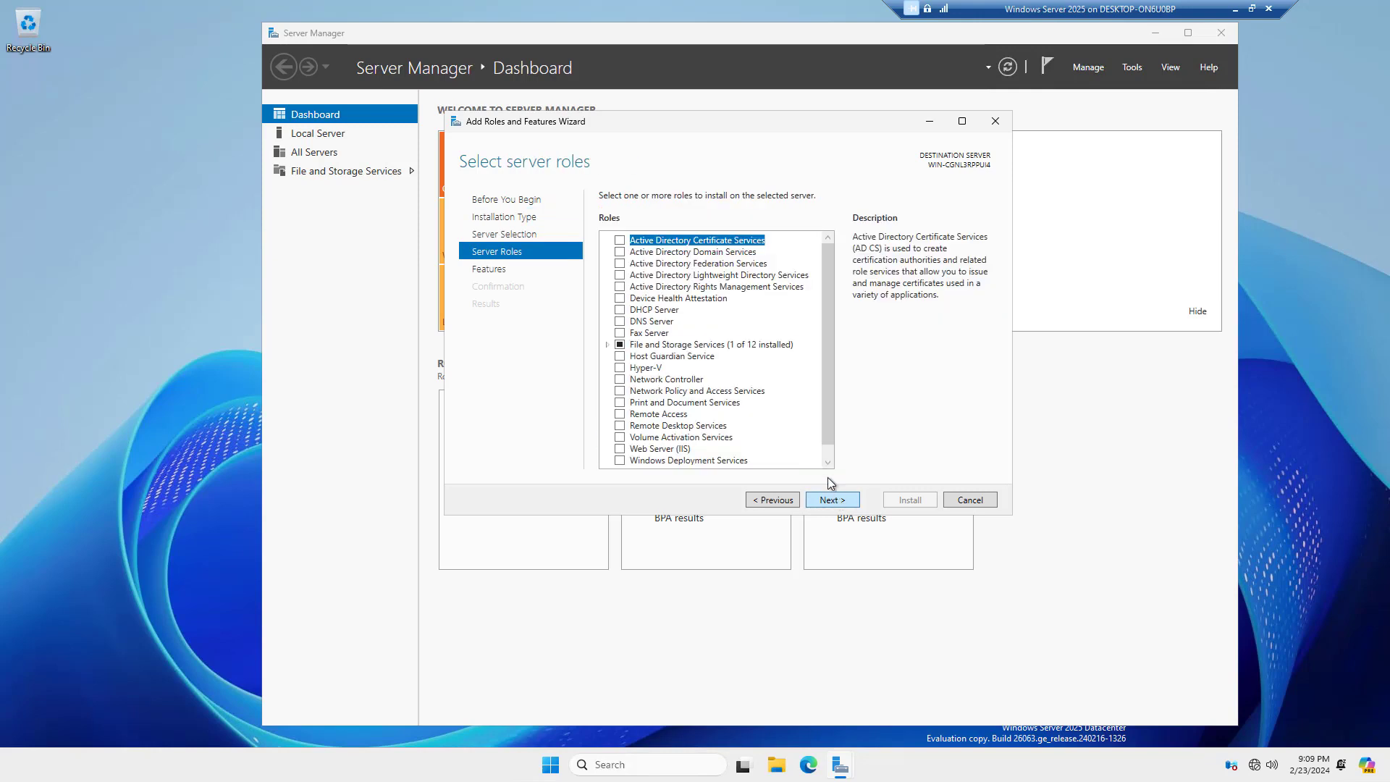
# Select Active Directory Domain Services with its required management features and install them
pyautogui.click(620, 253)
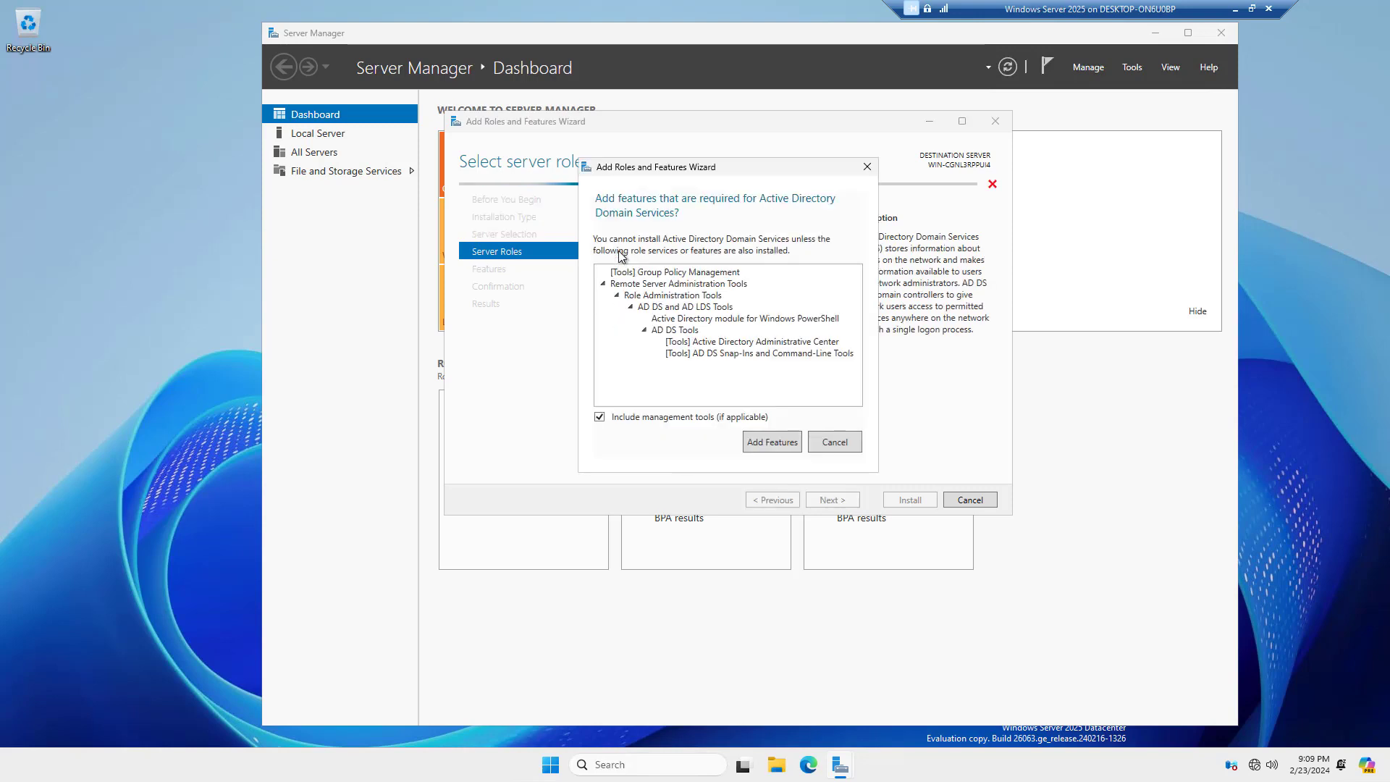
pyautogui.click(756, 443)
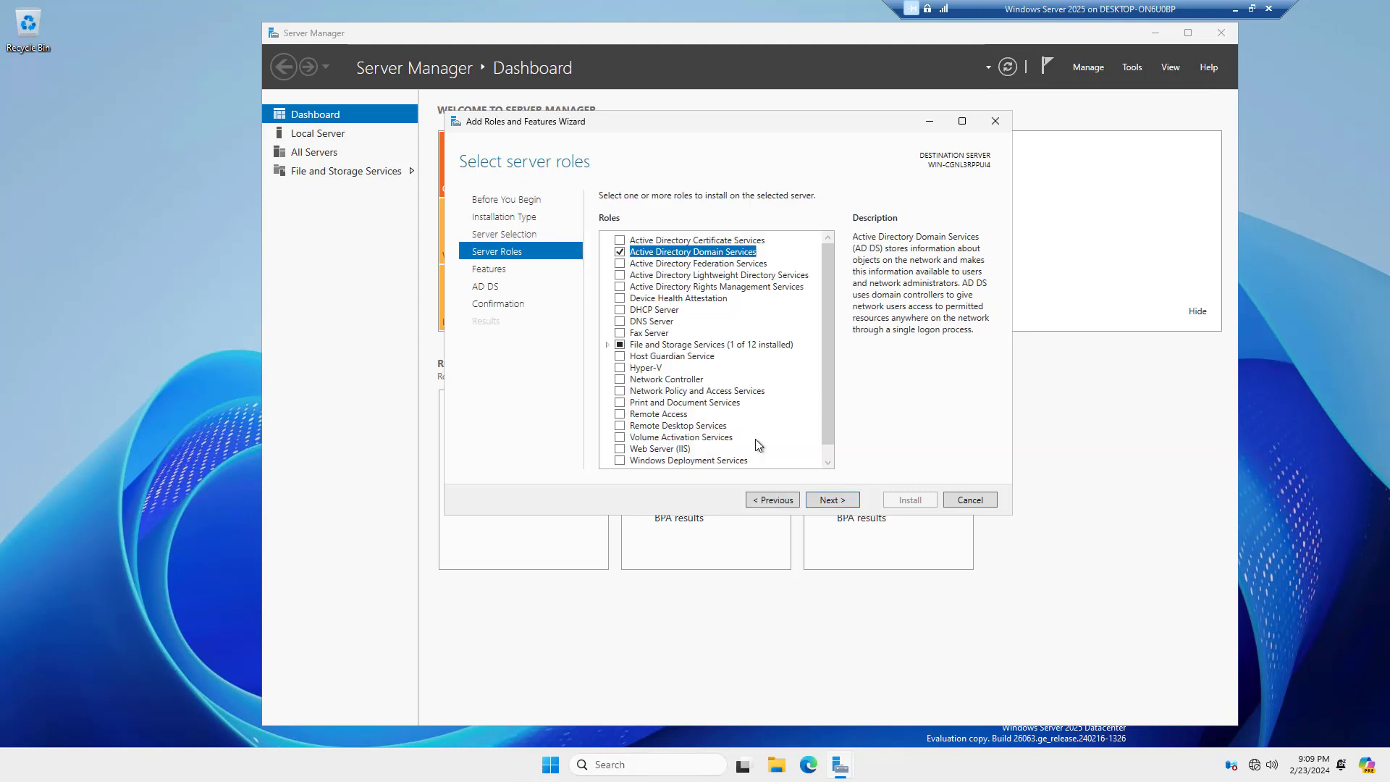
pyautogui.click(833, 509)
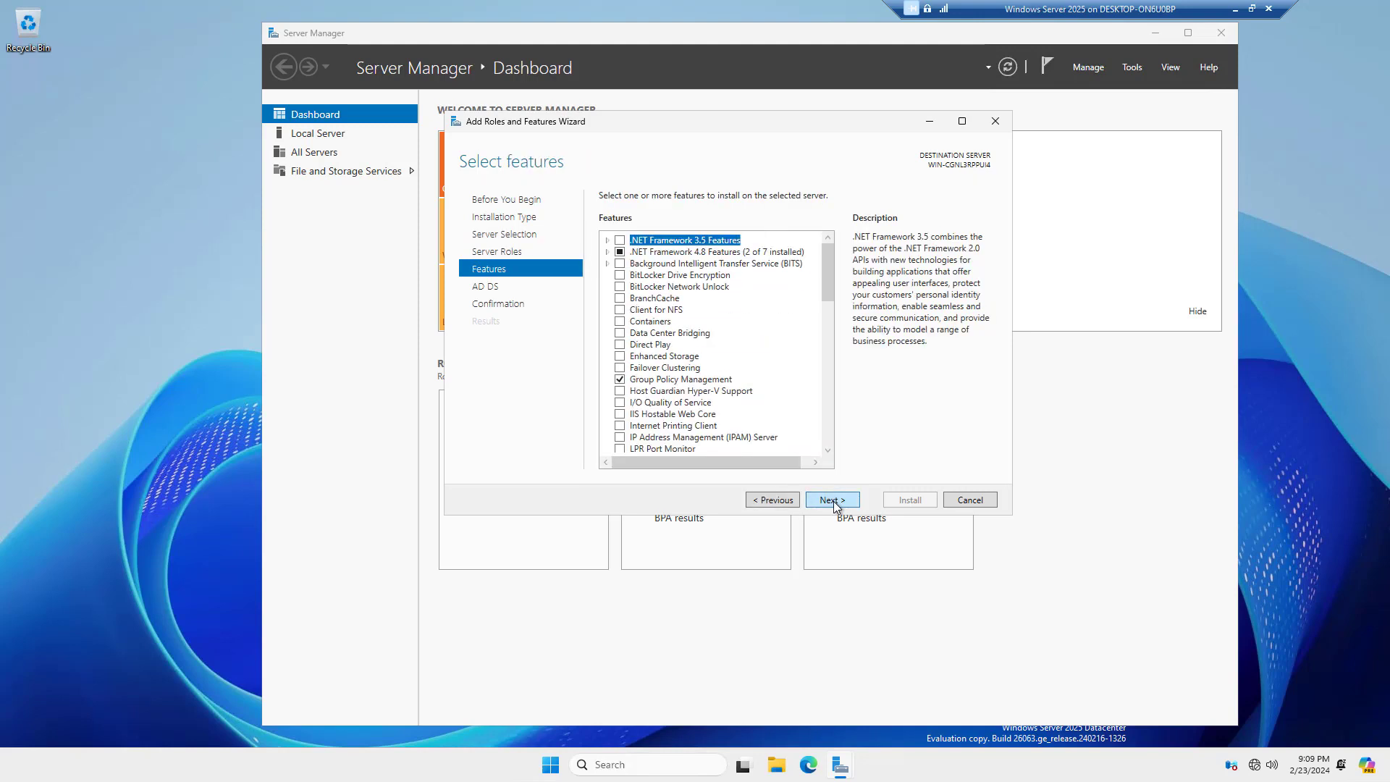
pyautogui.click(831, 500)
pyautogui.click(833, 501)
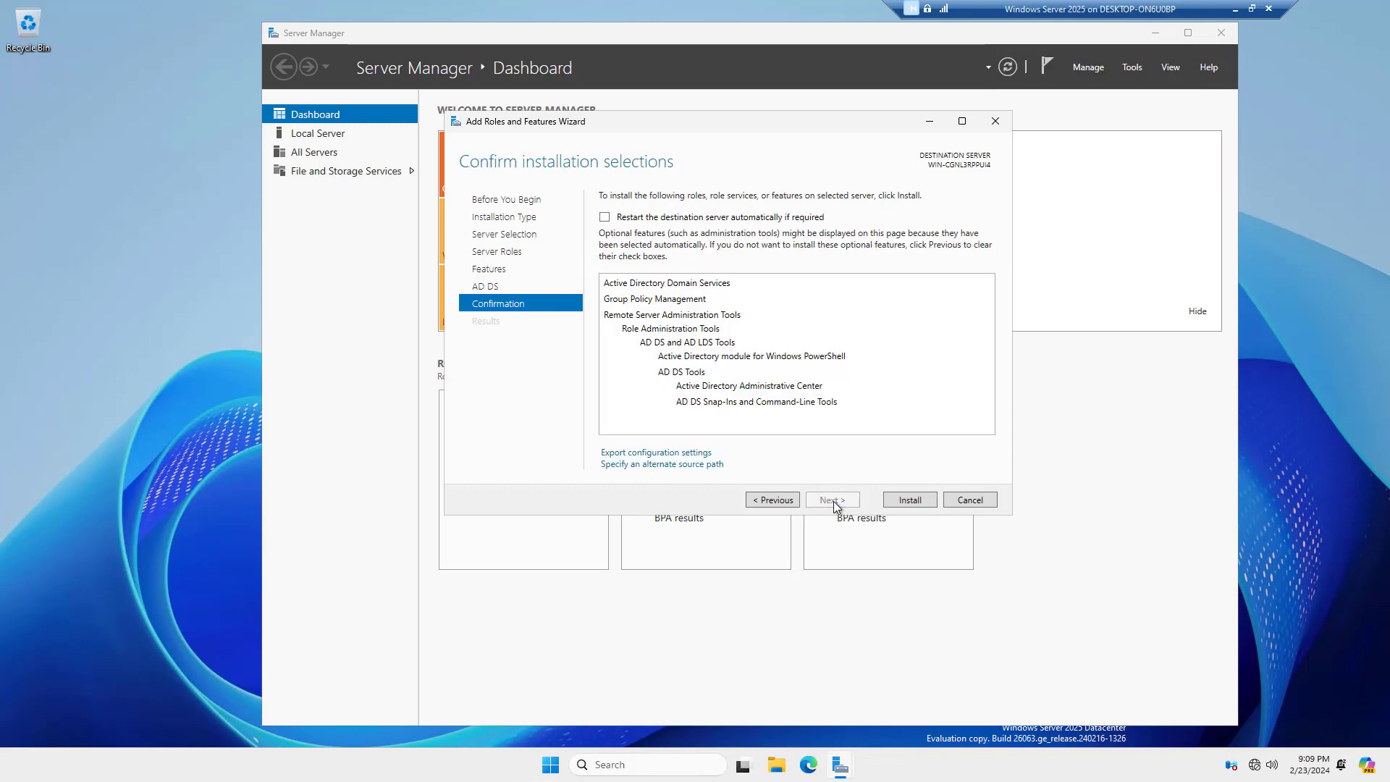
pyautogui.click(902, 502)
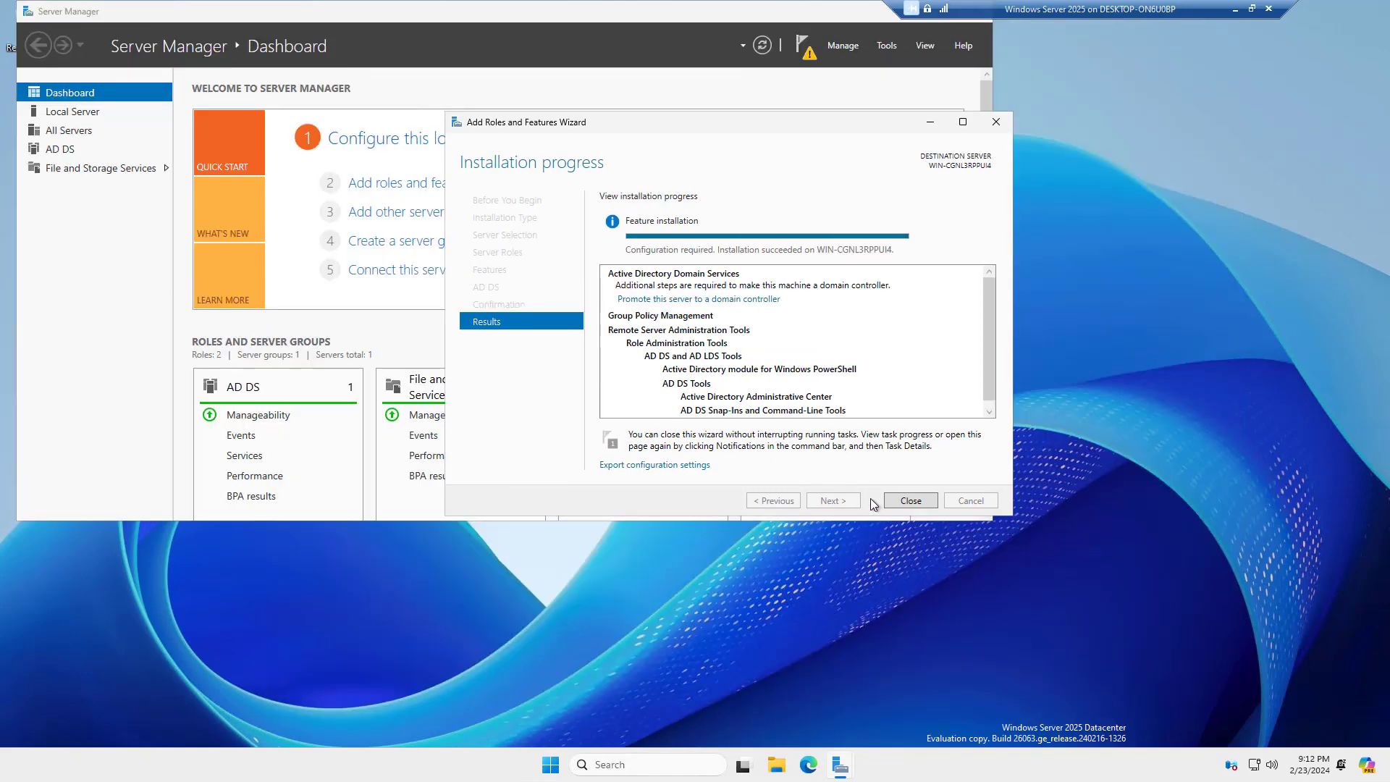
# Close the installation wizard and choose 'Promote this server to a domain controller' from notifications
pyautogui.click(905, 500)
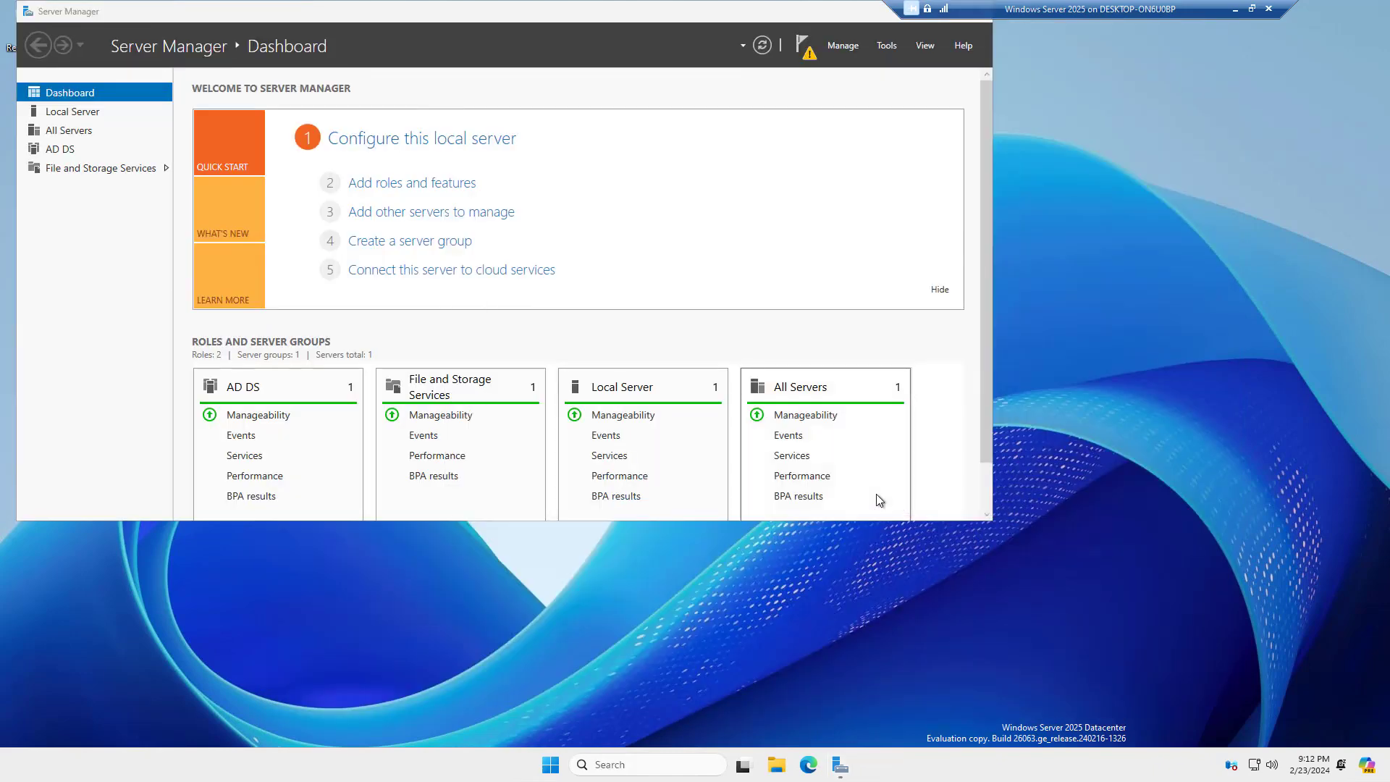
pyautogui.click(809, 54)
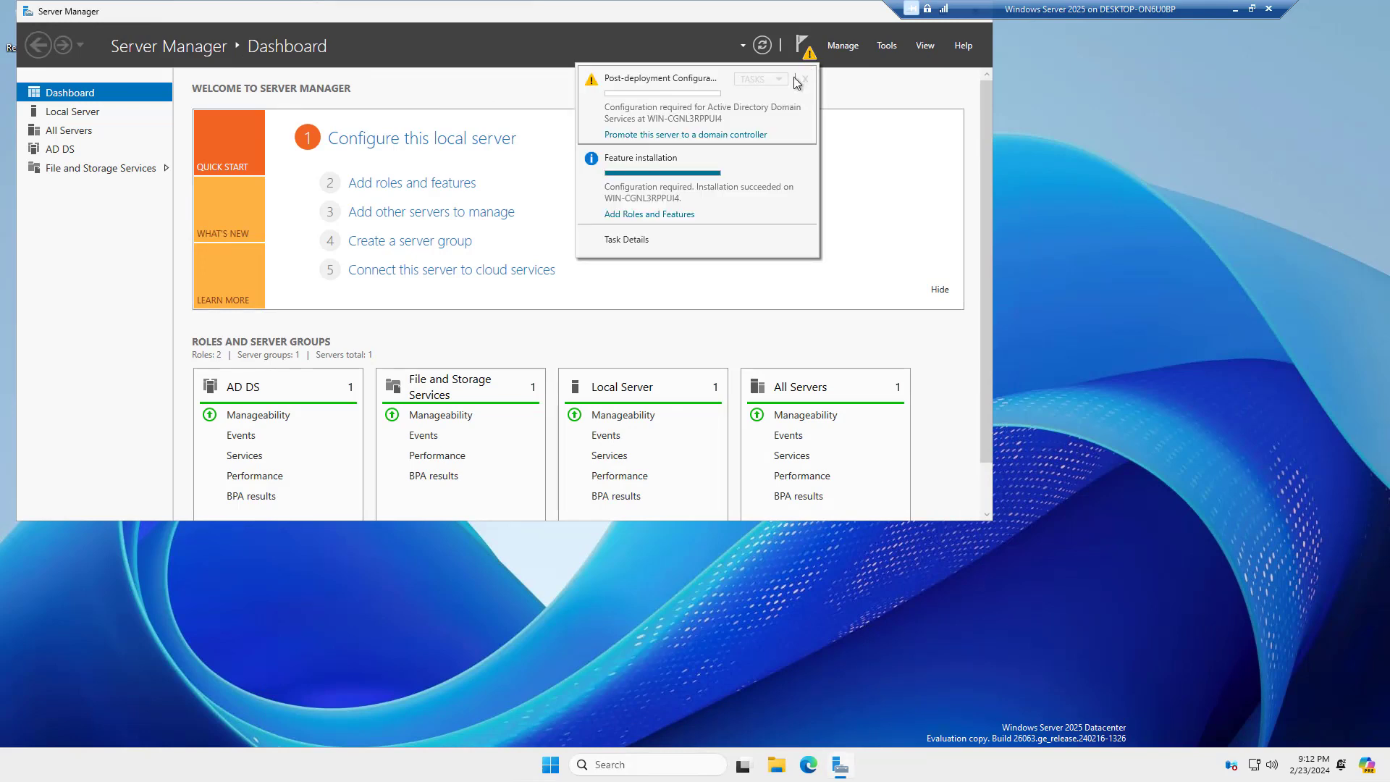
pyautogui.click(724, 136)
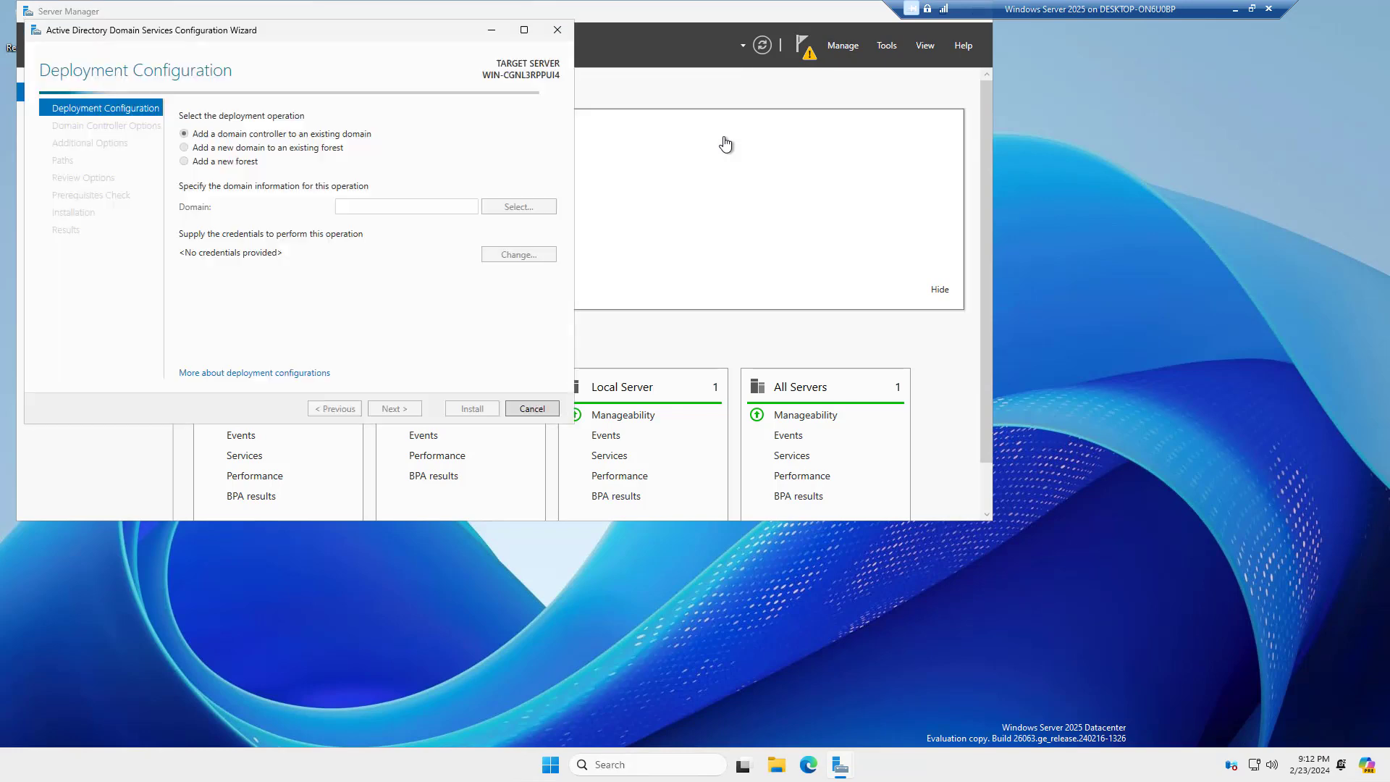
# Reposition the AD DS Configuration Wizard window to the right and enlarge it
pyautogui.click(524, 33)
pyautogui.moveTo(699, 14); pyautogui.dragTo(780, 55)
pyautogui.moveTo(985, 446); pyautogui.dragTo(1132, 681)
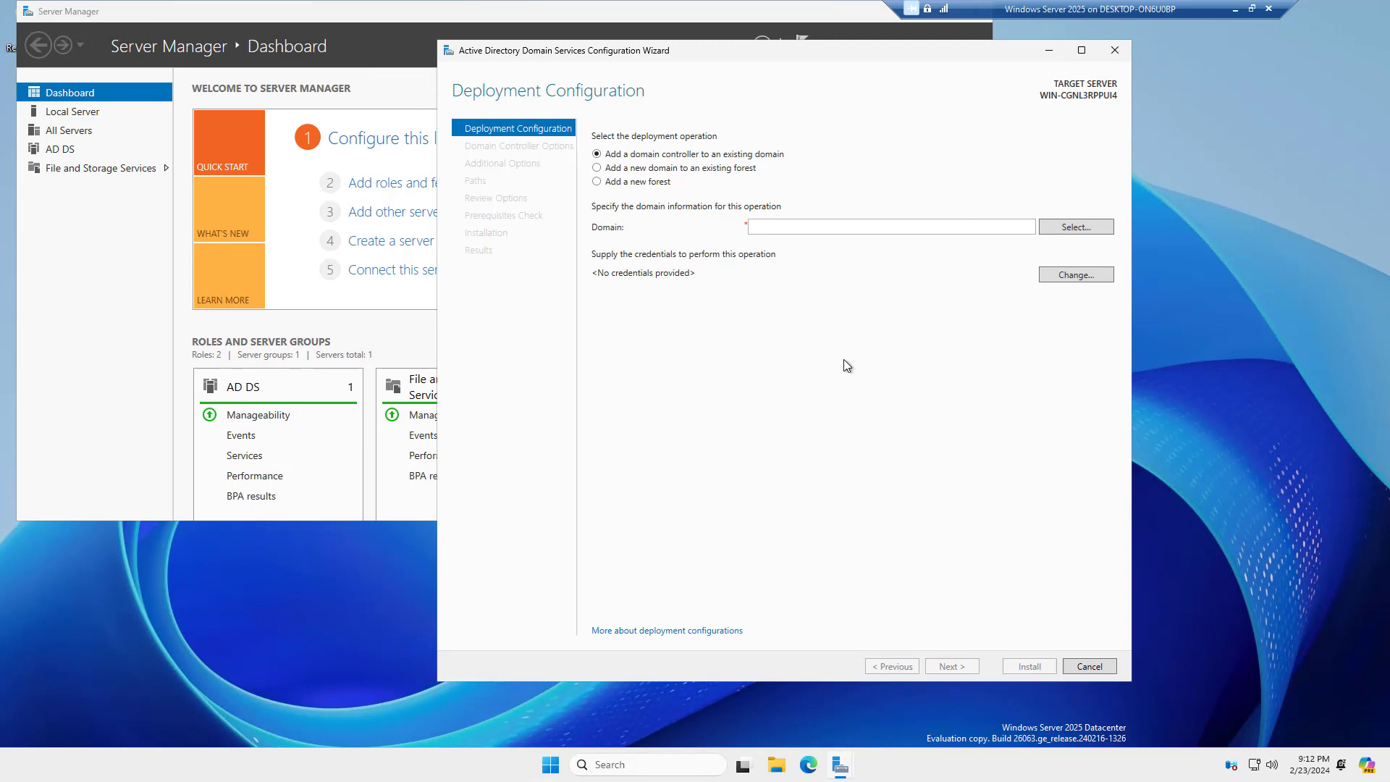
# Try each deployment operation, ending on 'Add a new domain to an existing forest' with Child Domain
pyautogui.click(643, 181)
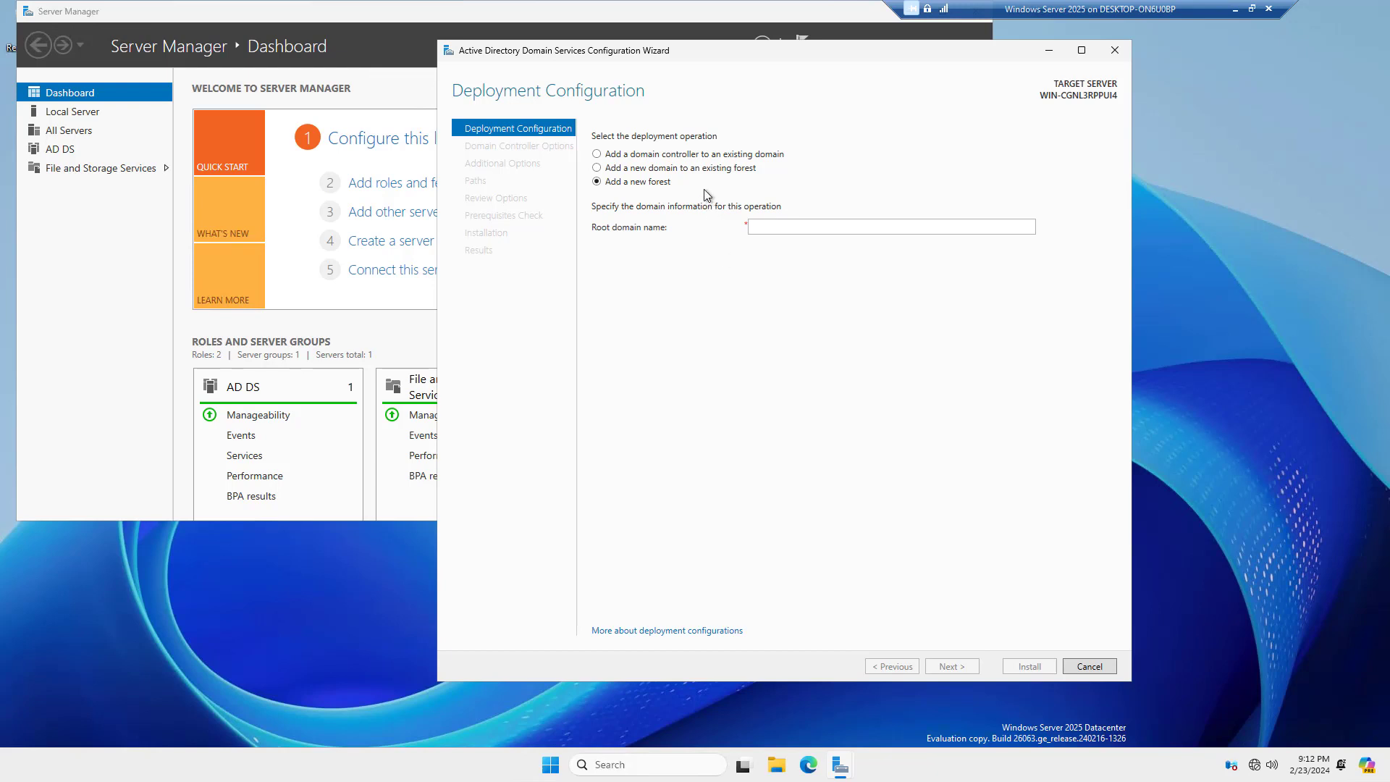
pyautogui.click(693, 155)
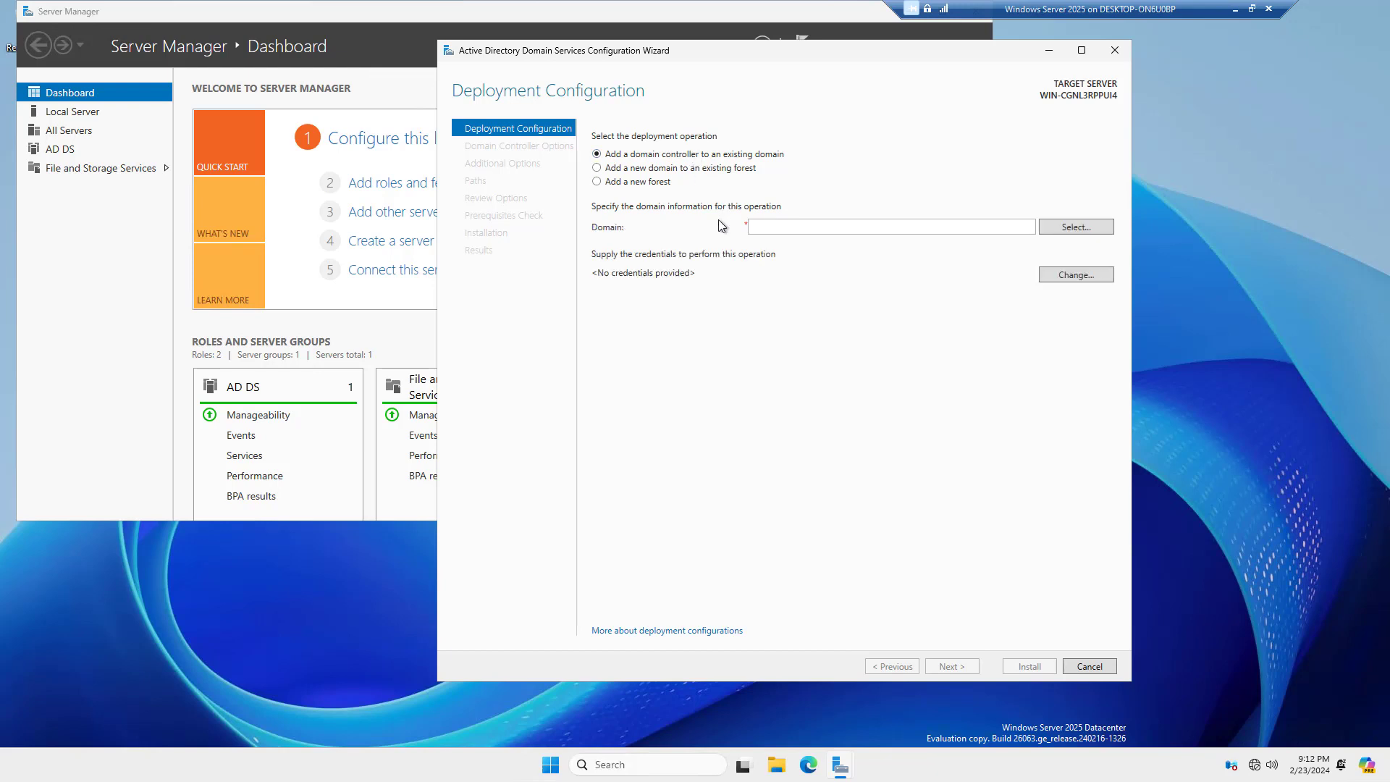
pyautogui.click(689, 168)
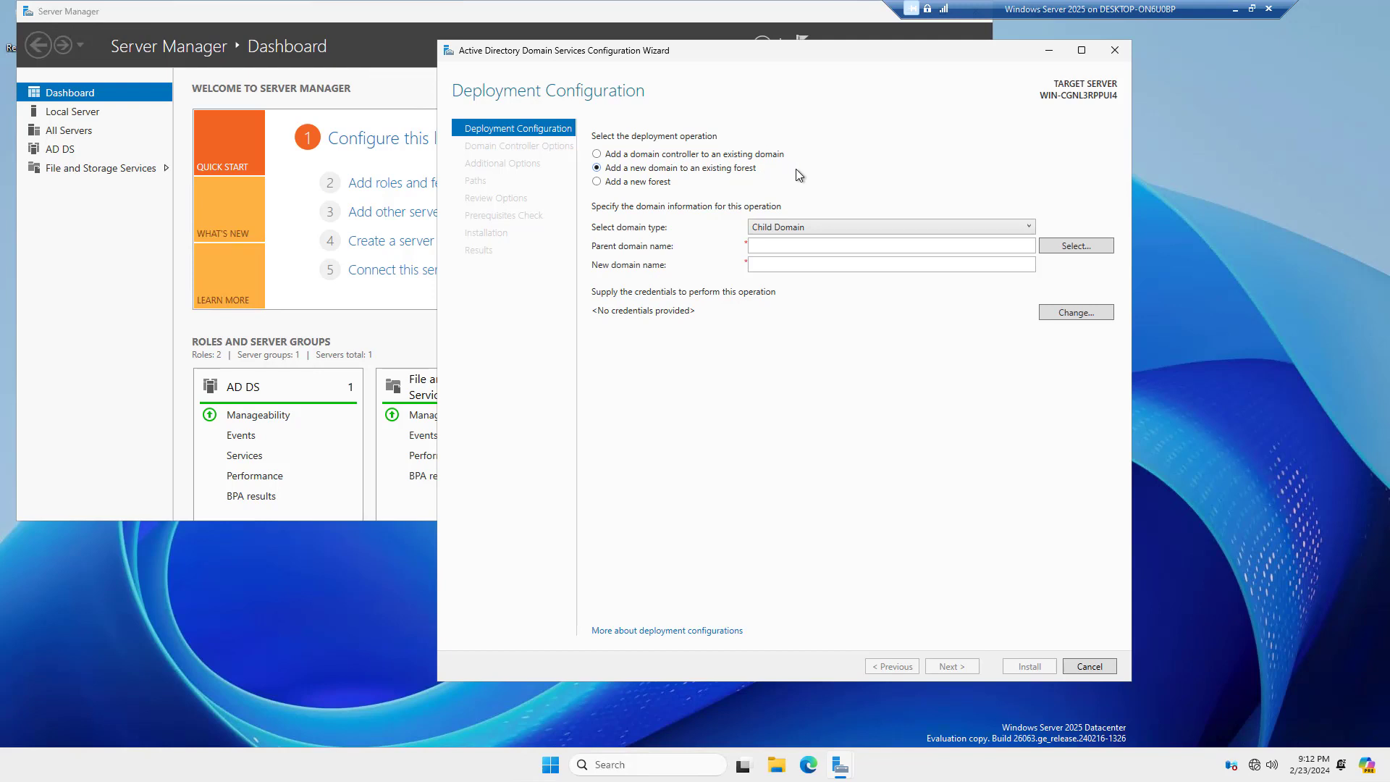
pyautogui.click(850, 227)
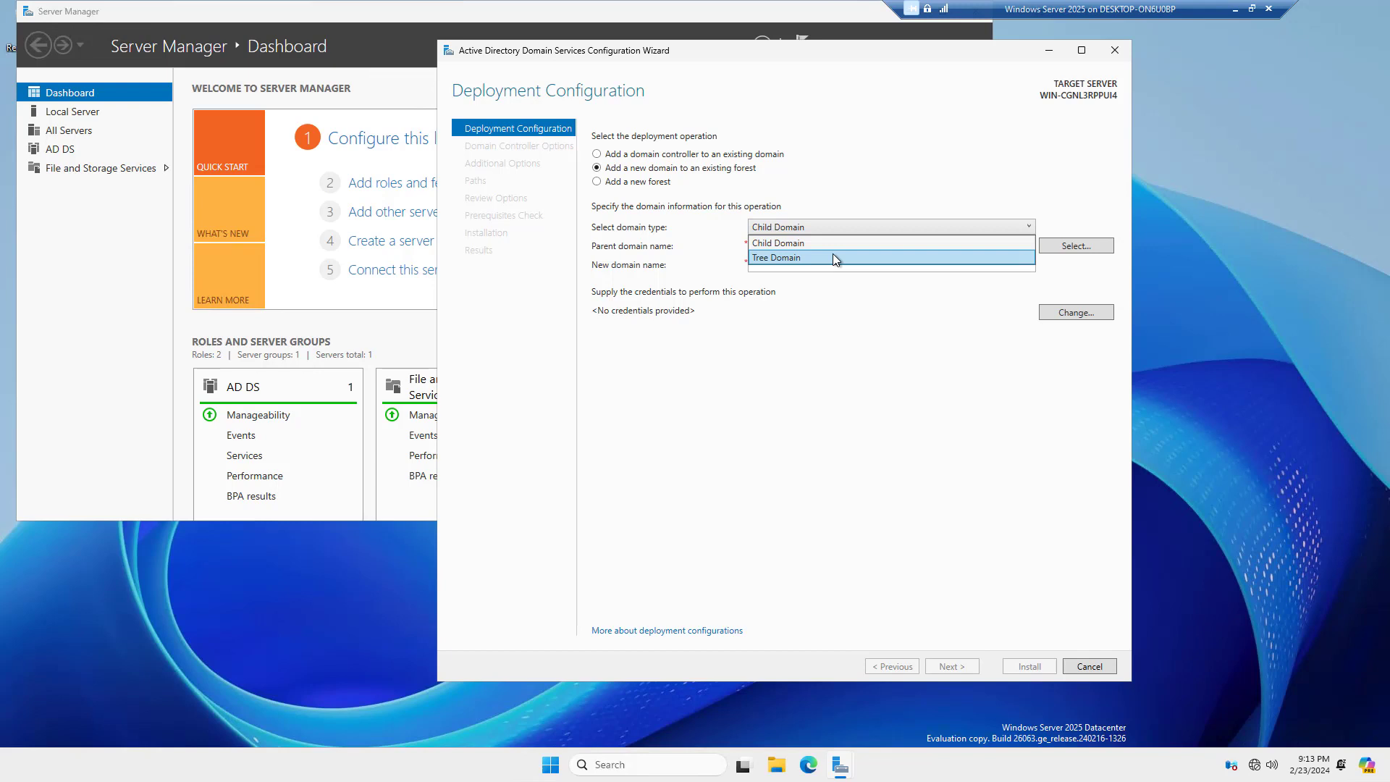
pyautogui.click(884, 184)
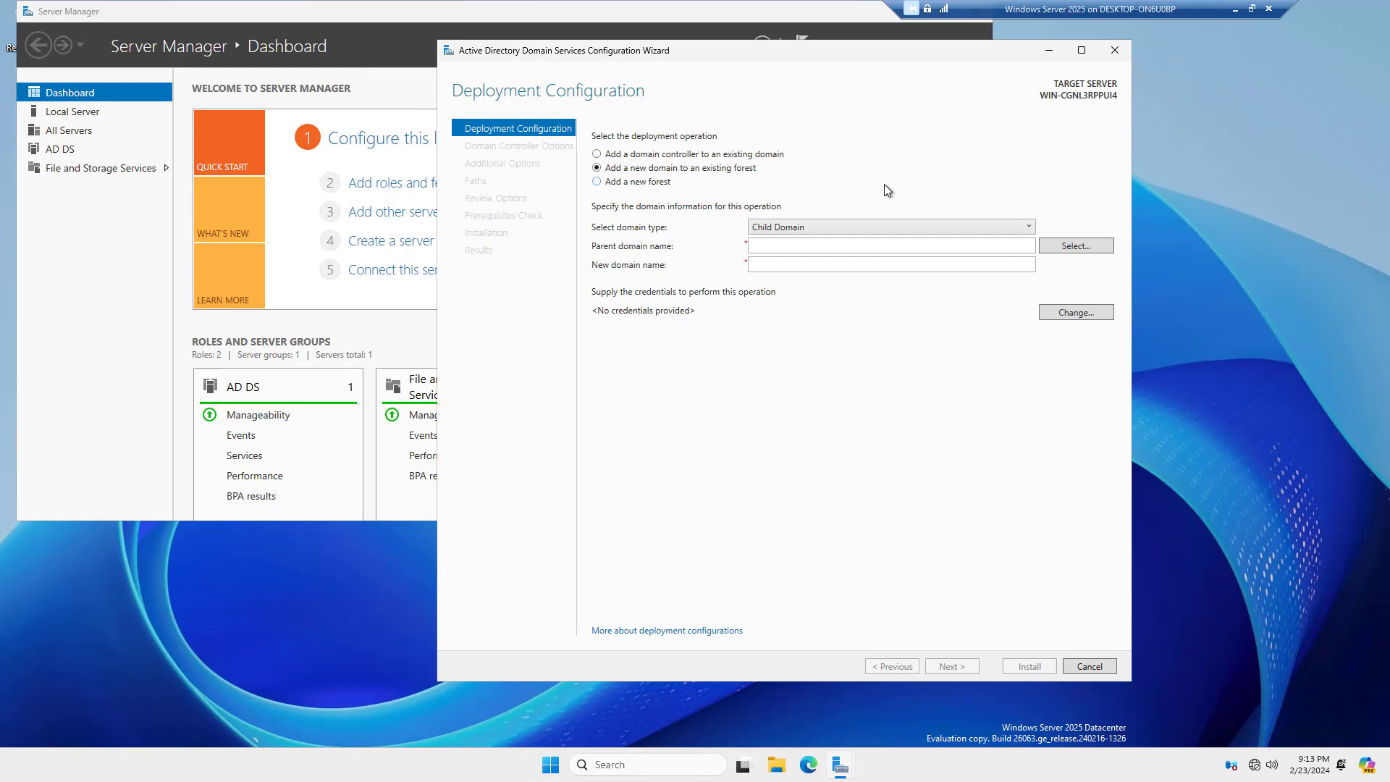
# Choose Add a new forest with root domain name testdomain.int and continue
pyautogui.click(667, 182)
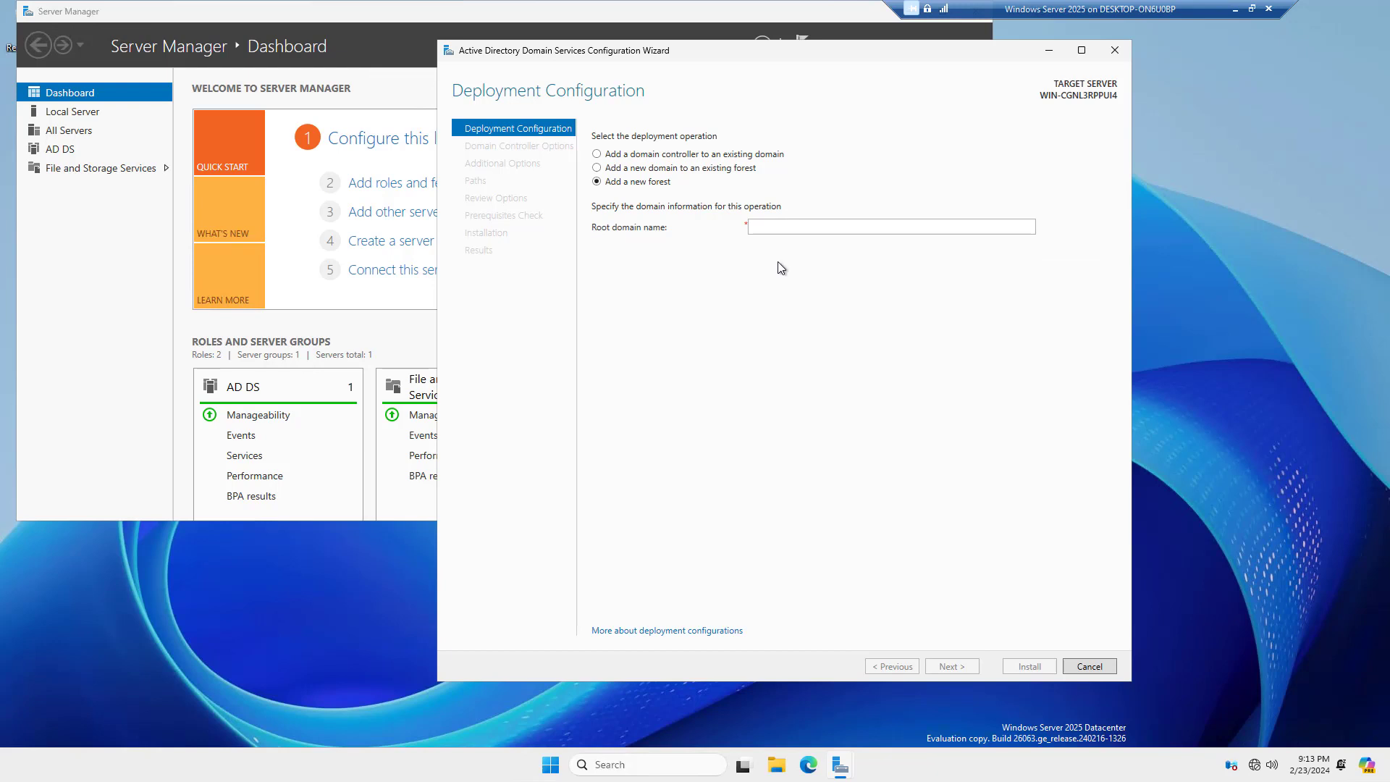
pyautogui.click(766, 227)
pyautogui.write('testdomain.')
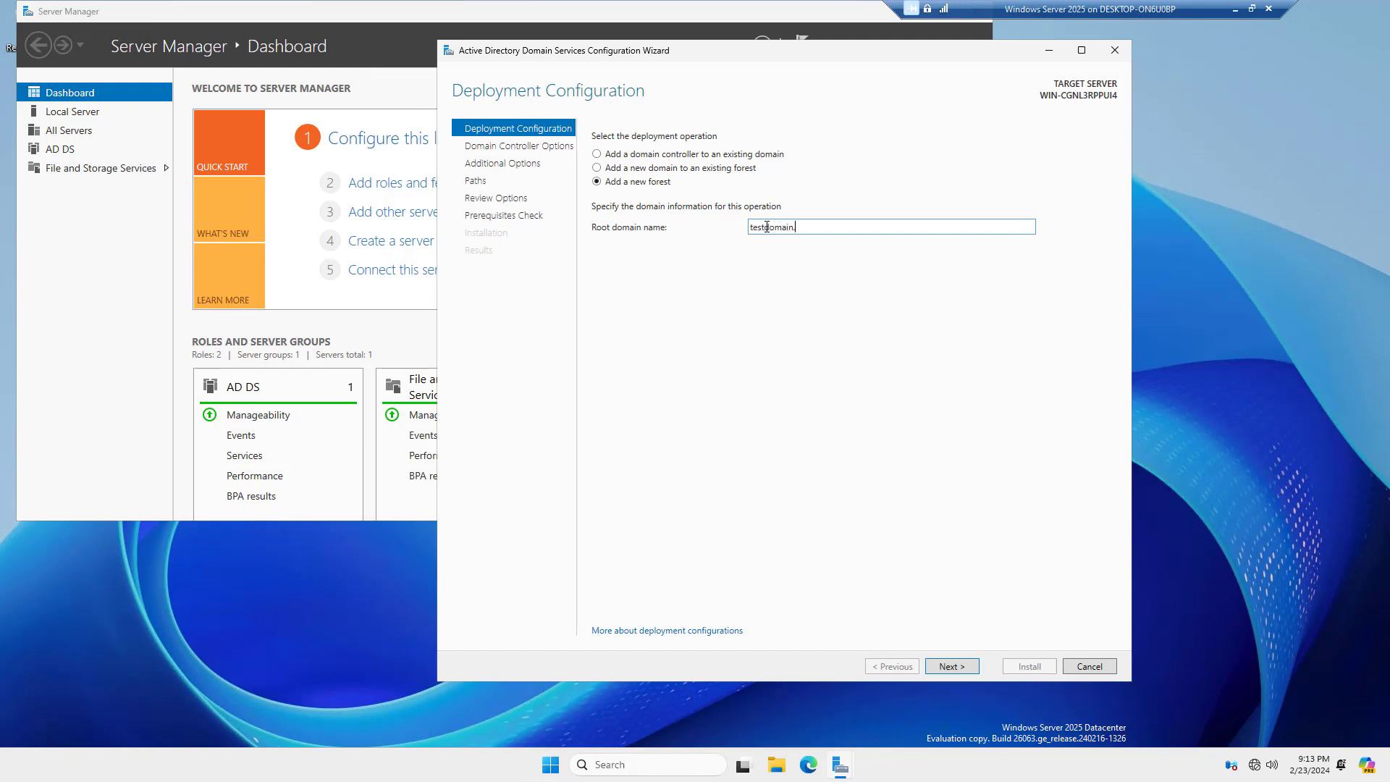
pyautogui.write('in')
pyautogui.click(960, 666)
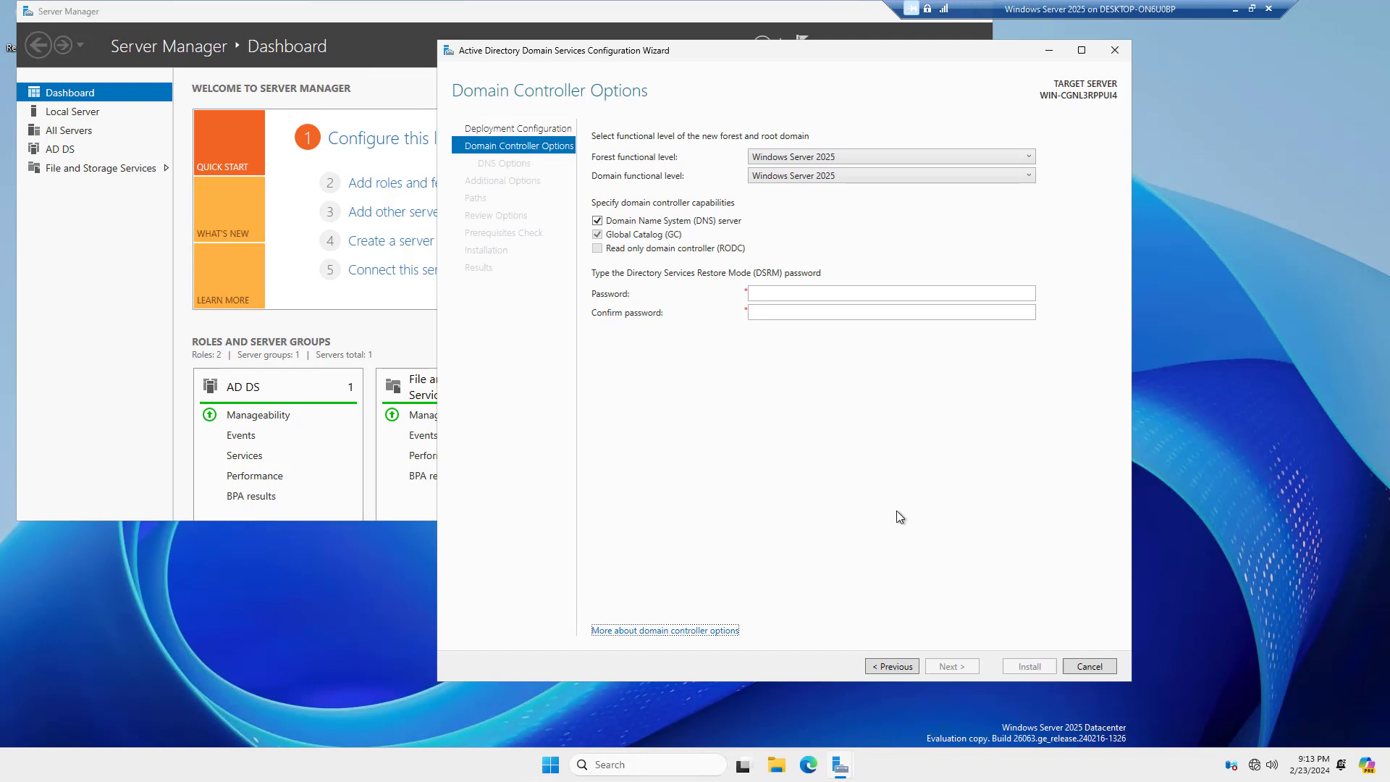
# Keep forest and domain functional levels at Windows Server 2025
pyautogui.click(1003, 160)
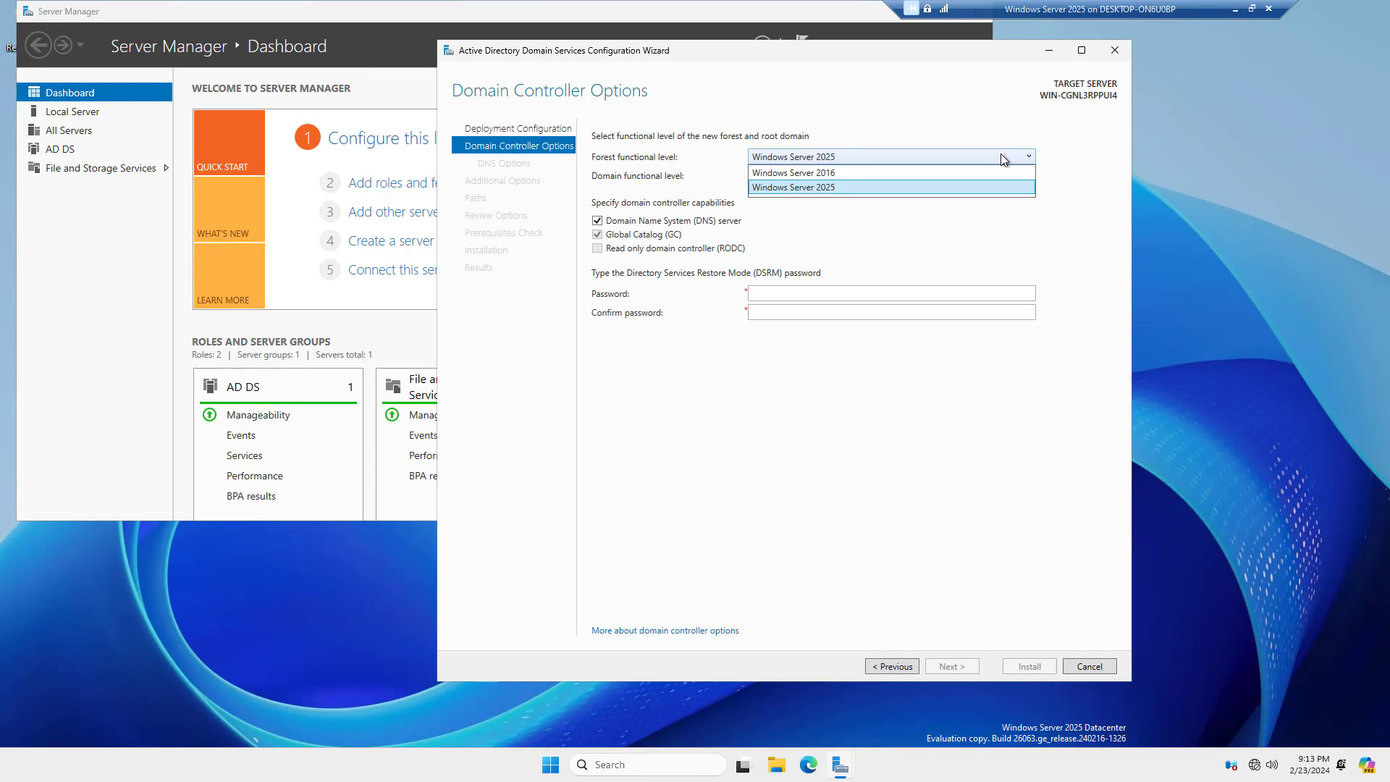
pyautogui.click(979, 109)
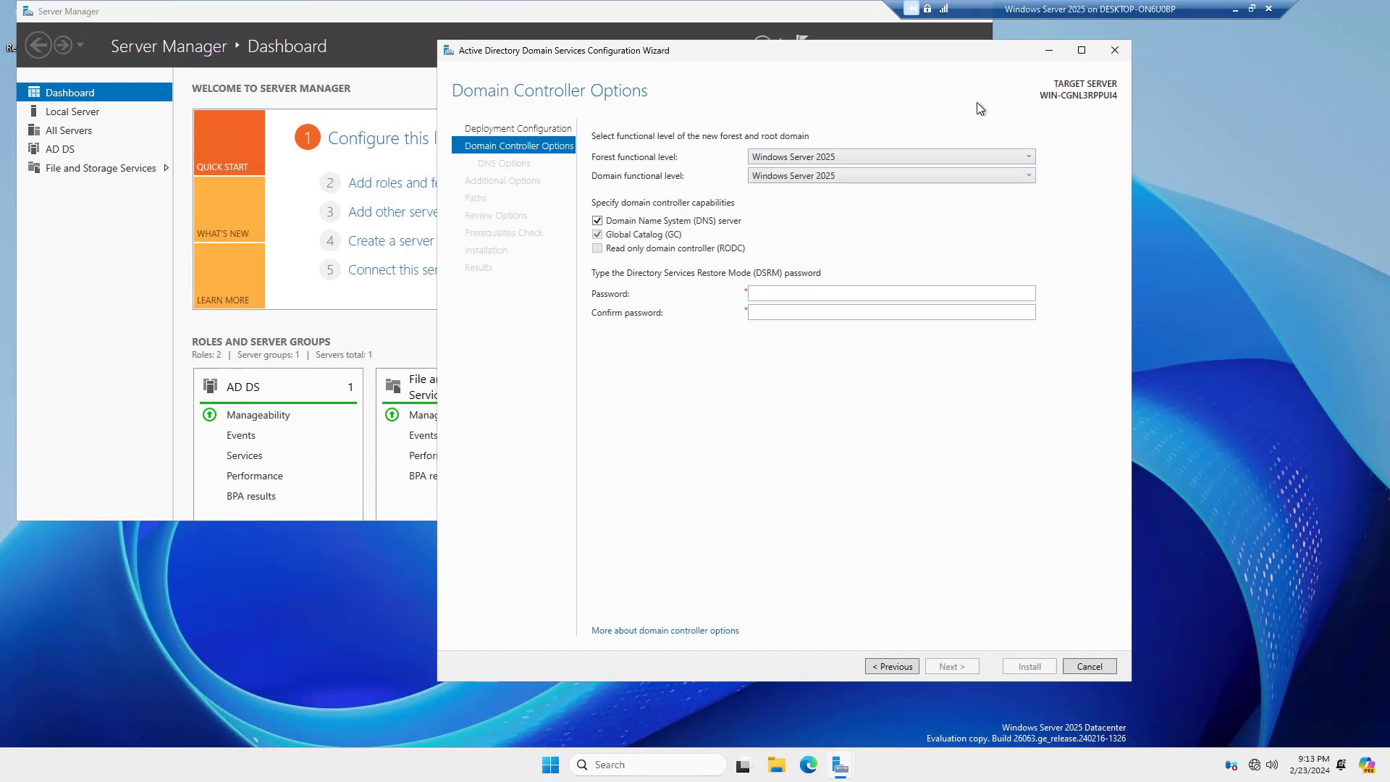
pyautogui.click(985, 175)
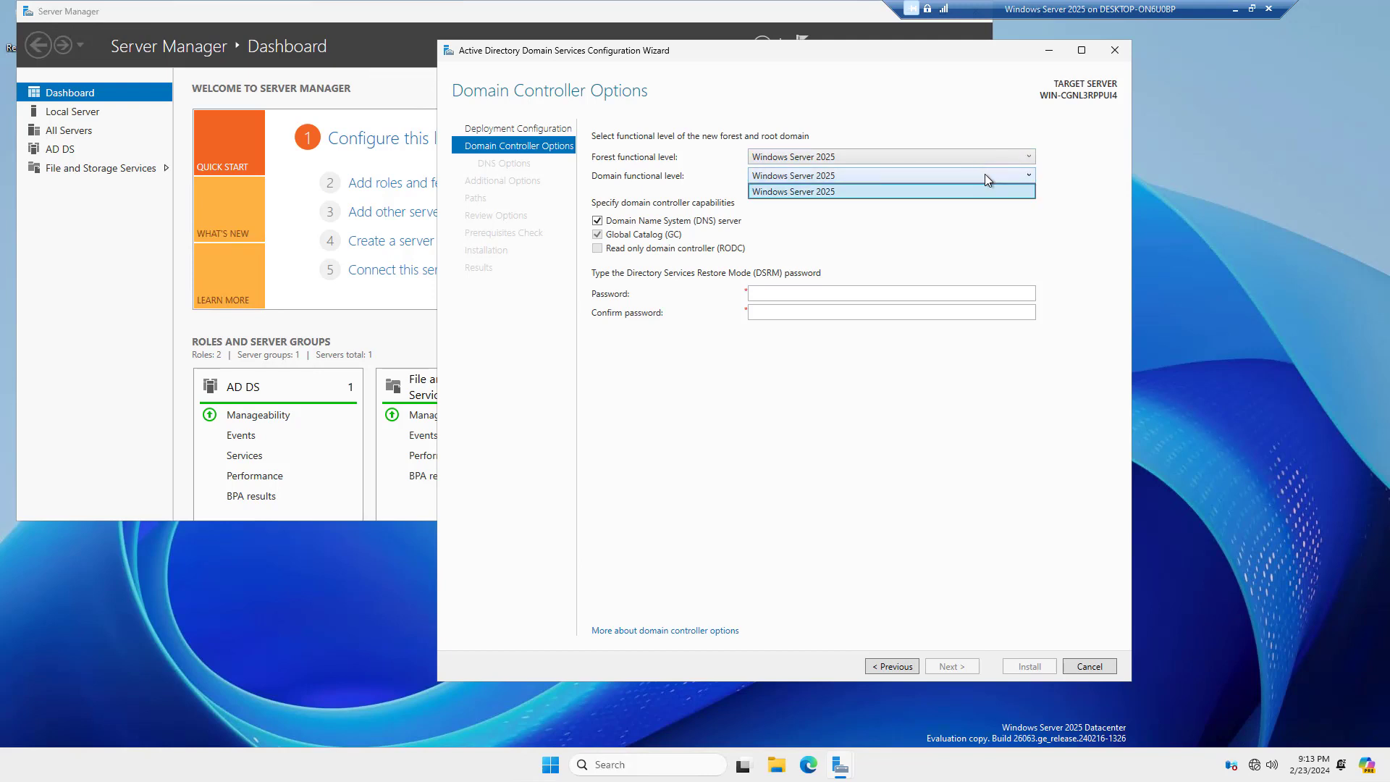
pyautogui.click(955, 102)
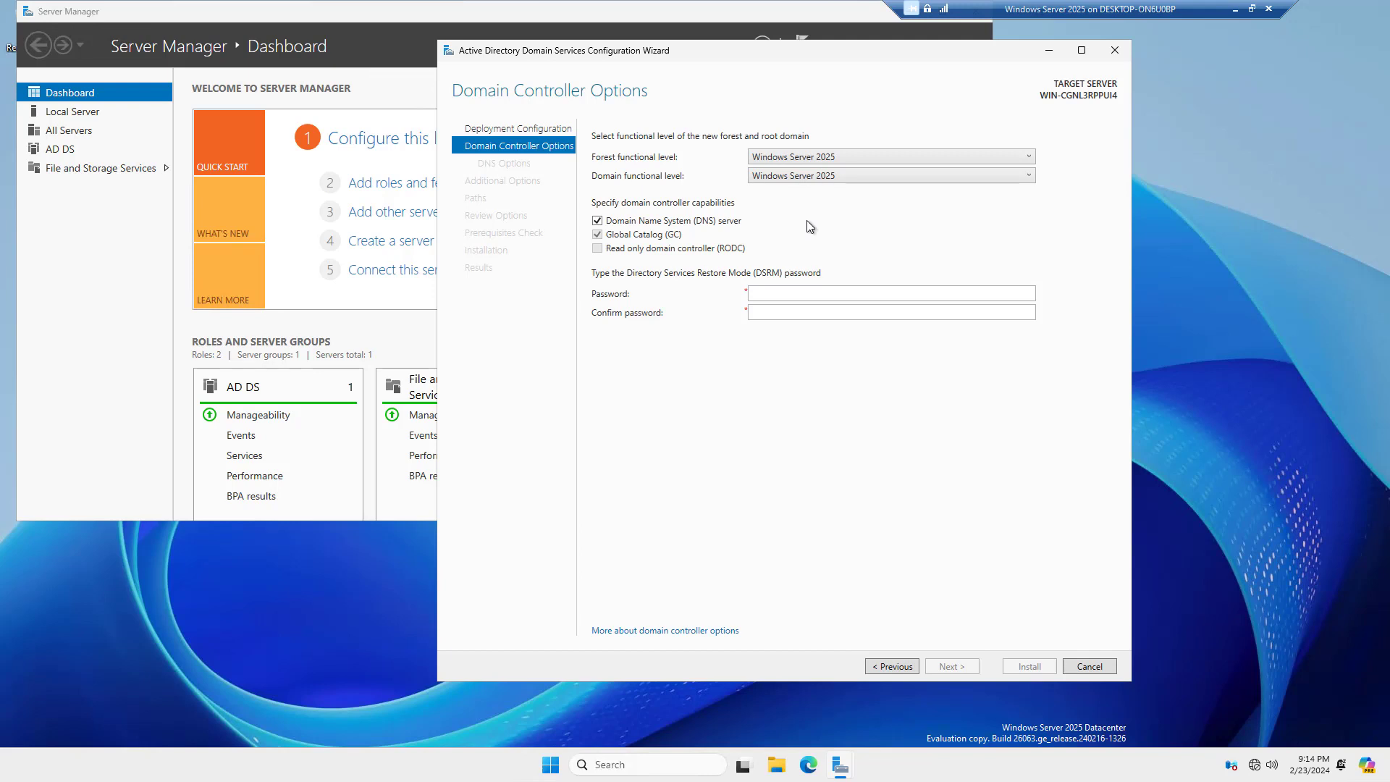
# Enter and confirm the Directory Services Restore Mode password
pyautogui.click(794, 293)
pyautogui.write('P@ssw0rd')
pyautogui.press('Tab')
pyautogui.write('P@ssw0rd')
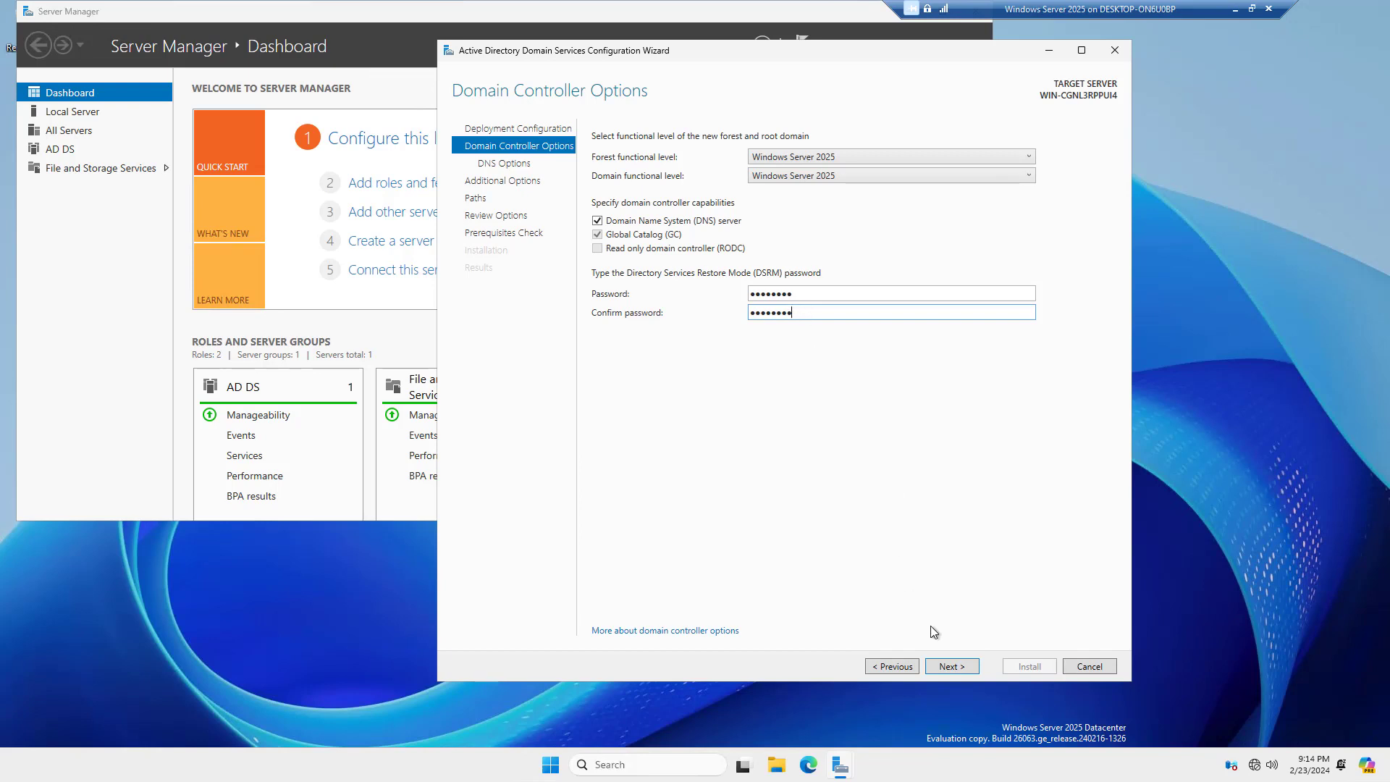
# Advance past DNS Options without DNS delegation to reach Additional Options
pyautogui.click(963, 670)
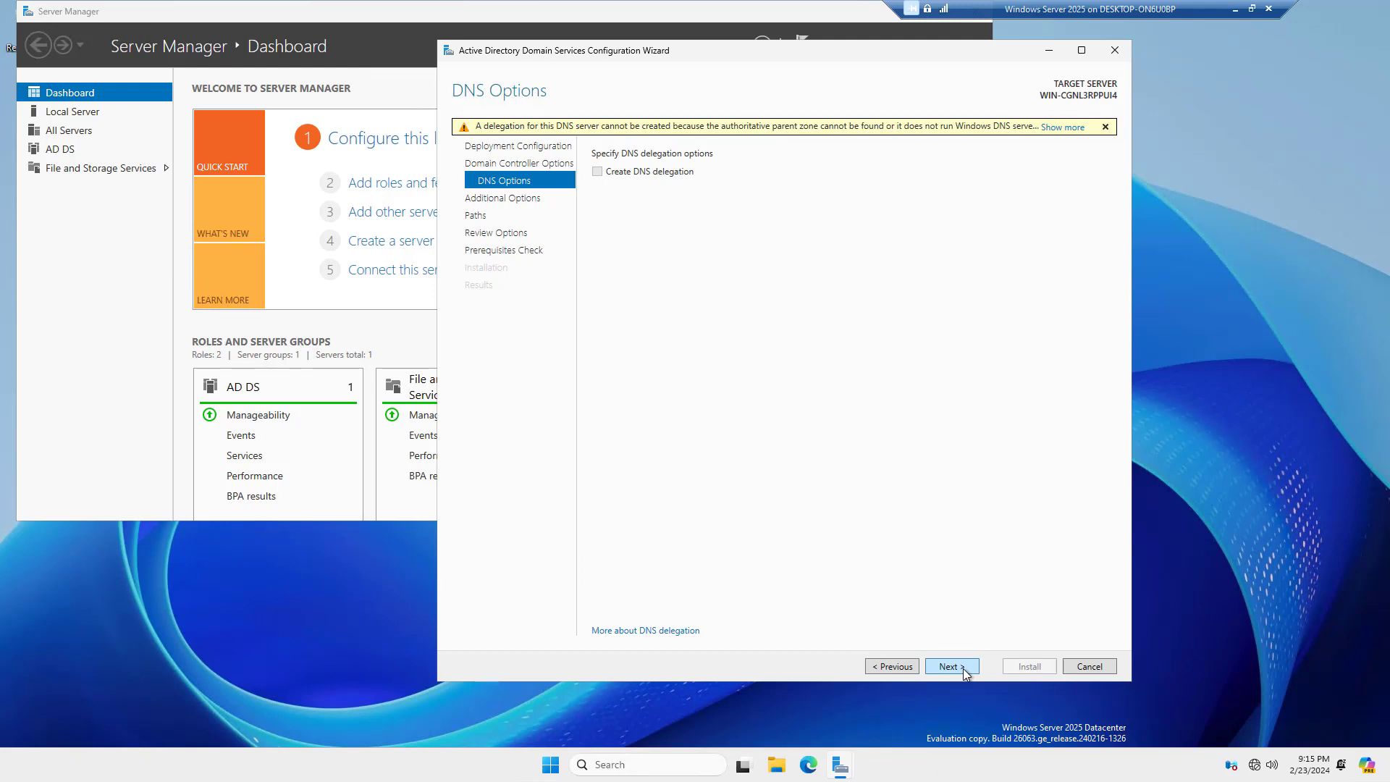
pyautogui.click(950, 666)
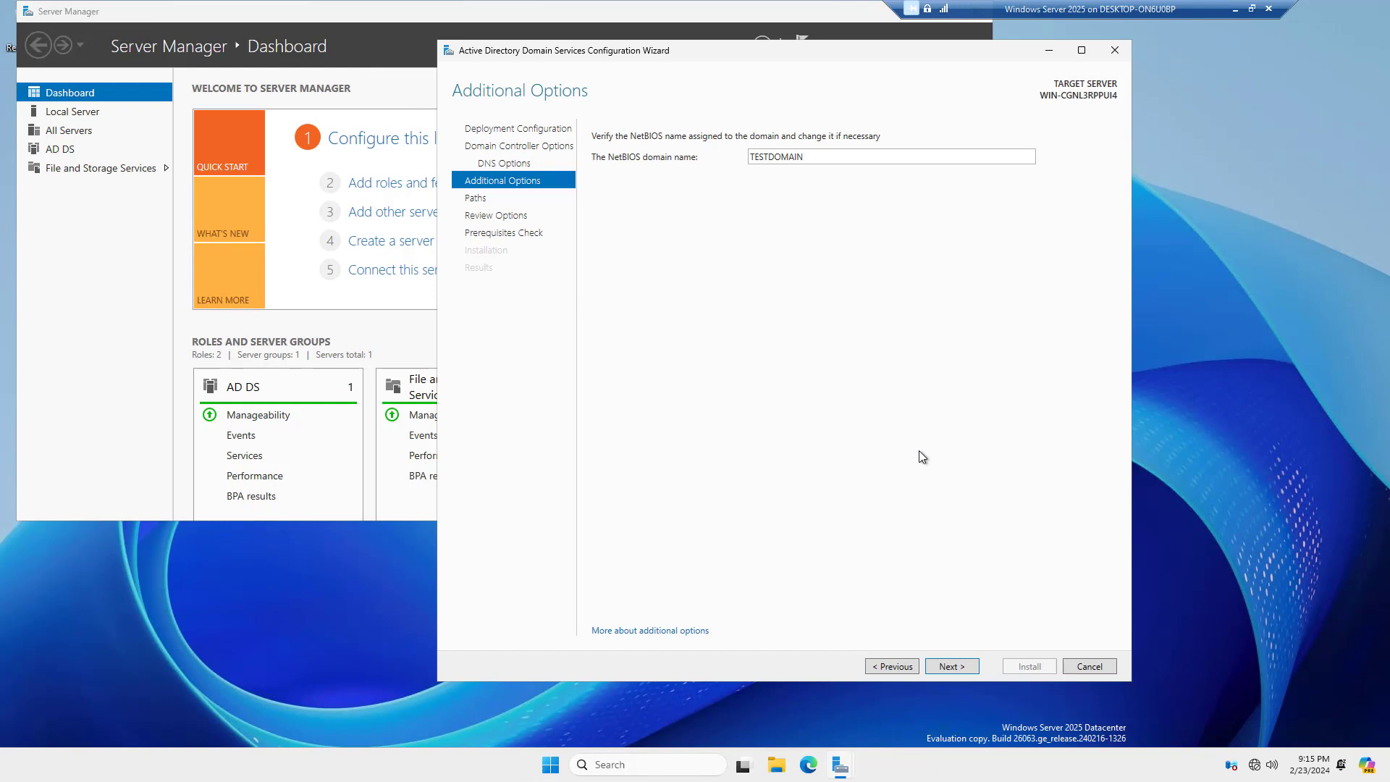
# Accept NetBIOS name TESTDOMAIN, default folders and review settings, then run the prerequisites check
pyautogui.click(954, 667)
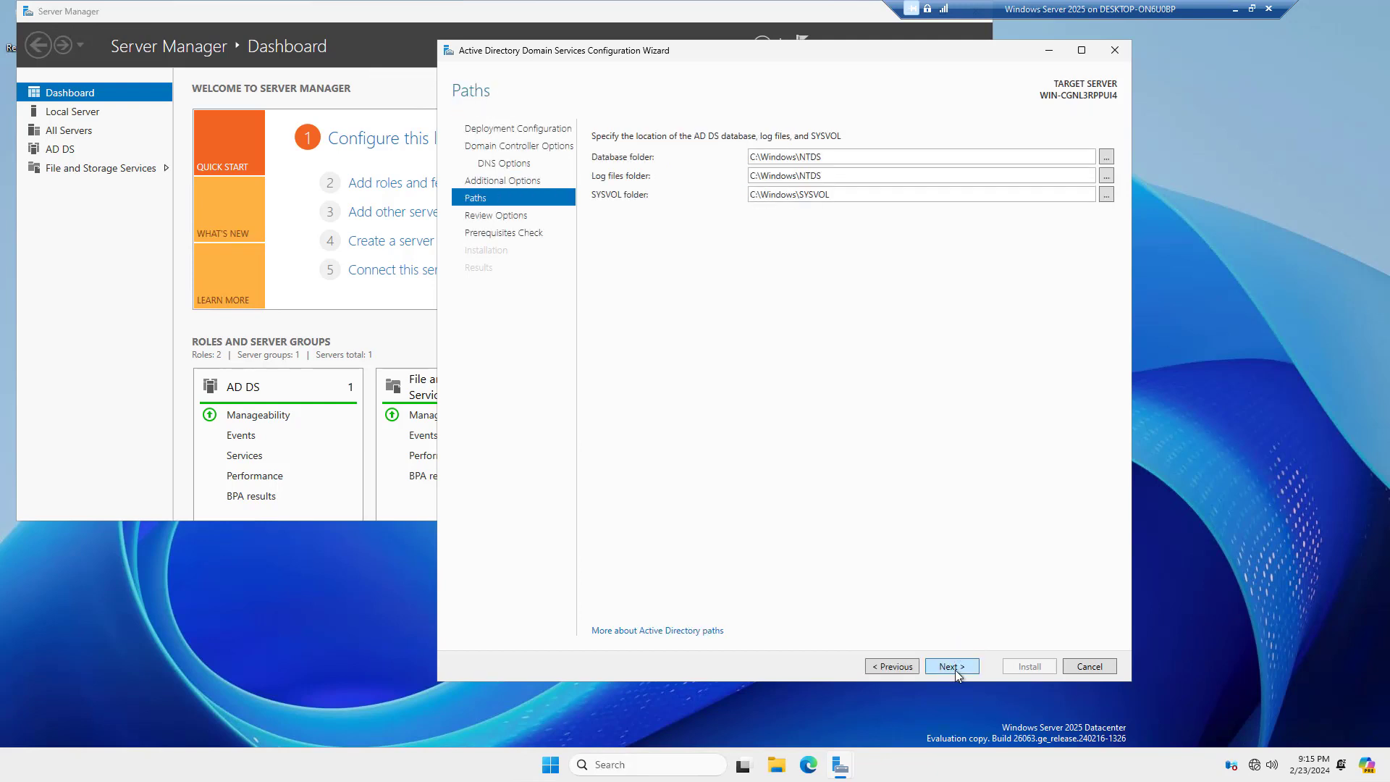
pyautogui.click(953, 667)
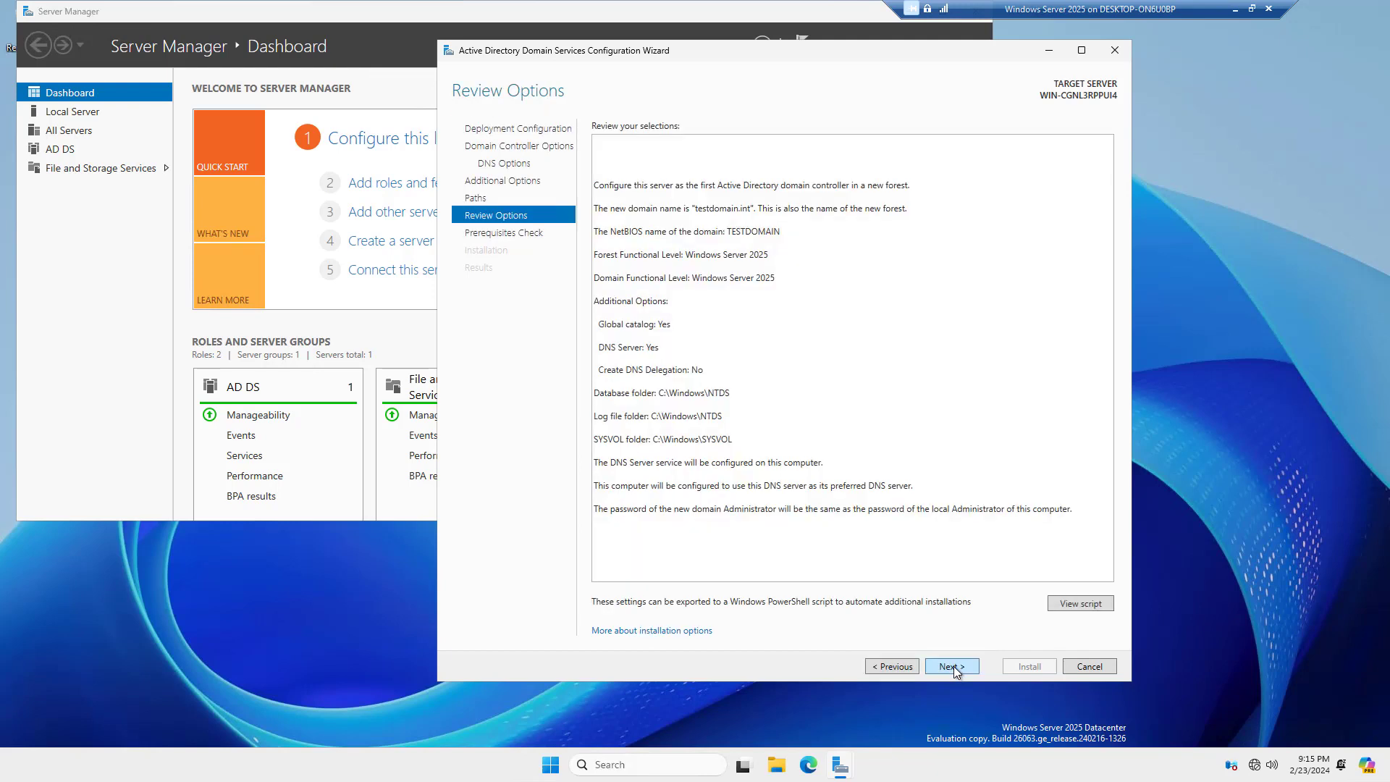
pyautogui.click(954, 667)
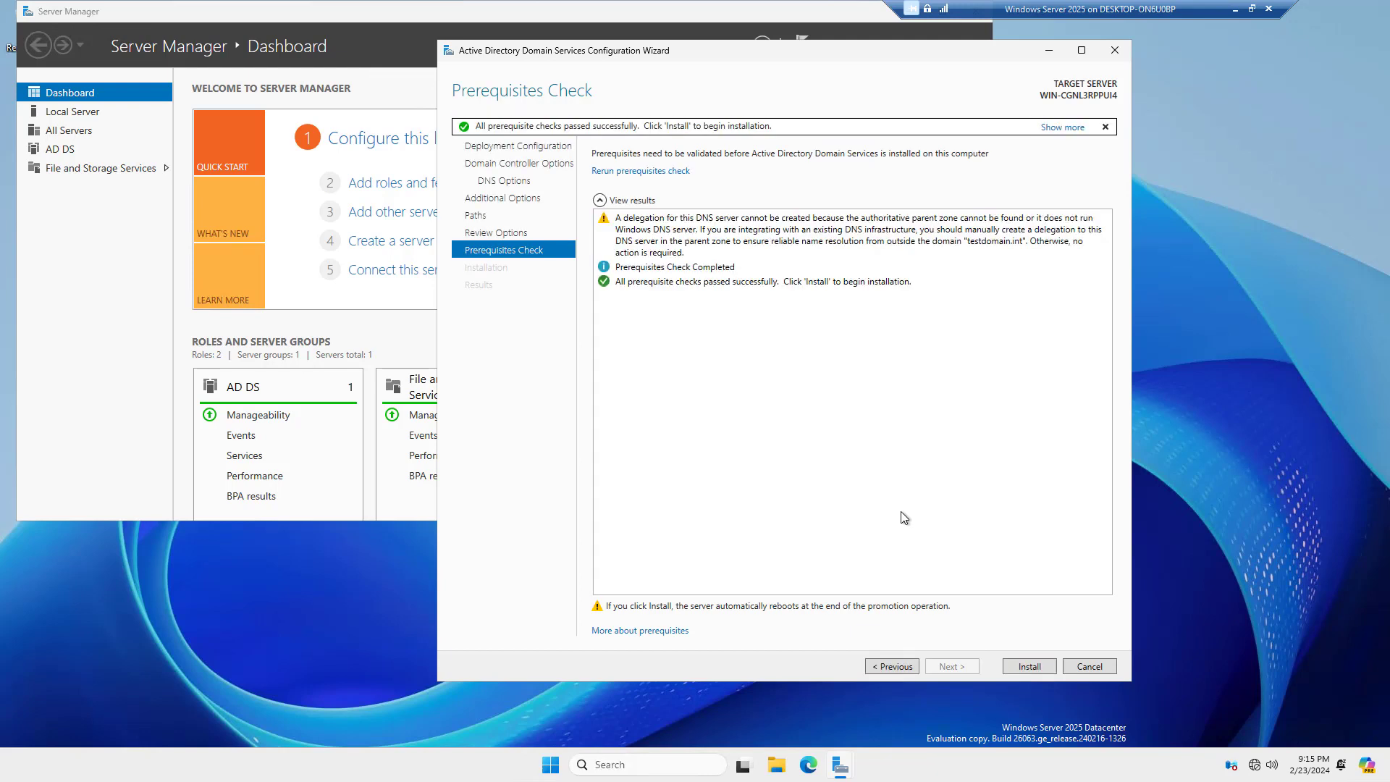
# Install the domain controller and let the server reboot to the TESTDOMAIN sign-in screen
pyautogui.click(1034, 668)
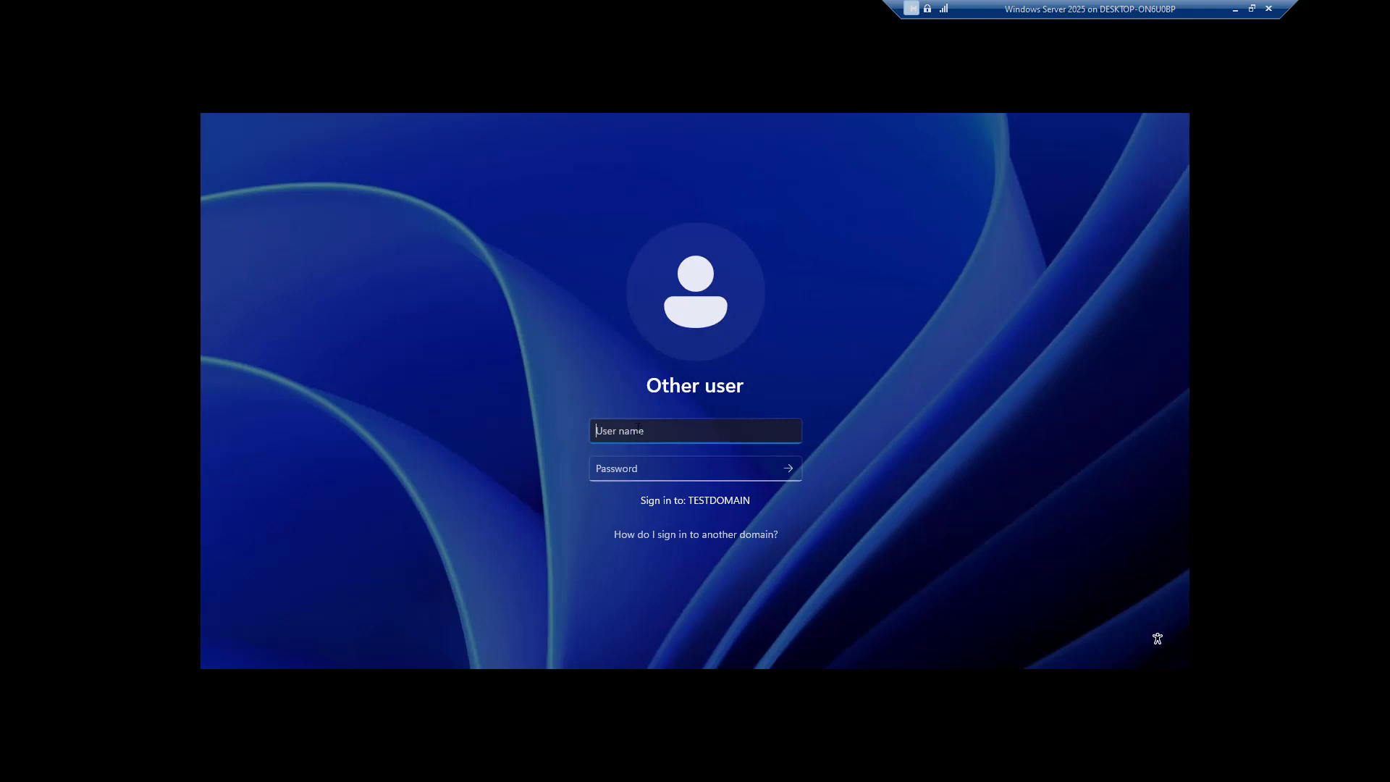
# Sign in with the testdomain.int administrator's user principal name and account password
pyautogui.write('testdomain\\adminis')
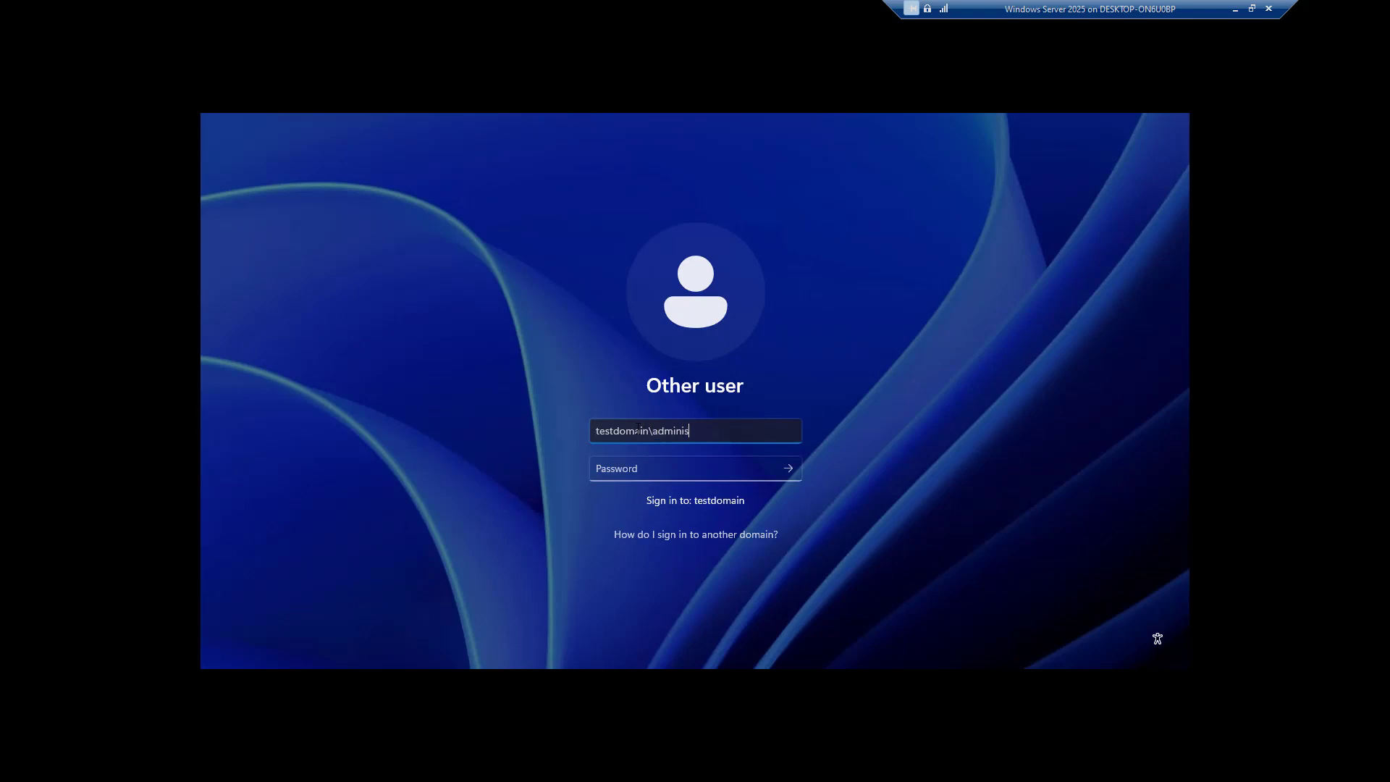
pyautogui.write('trator')
pyautogui.press('BackSpace')
pyautogui.press('BackSpace')
pyautogui.press('BackSpace')
pyautogui.press('BackSpace')
pyautogui.press('BackSpace')
pyautogui.press('BackSpace')
pyautogui.press('BackSpace')
pyautogui.press('BackSpace')
pyautogui.press('BackSpace')
pyautogui.press('BackSpace')
pyautogui.press('BackSpace')
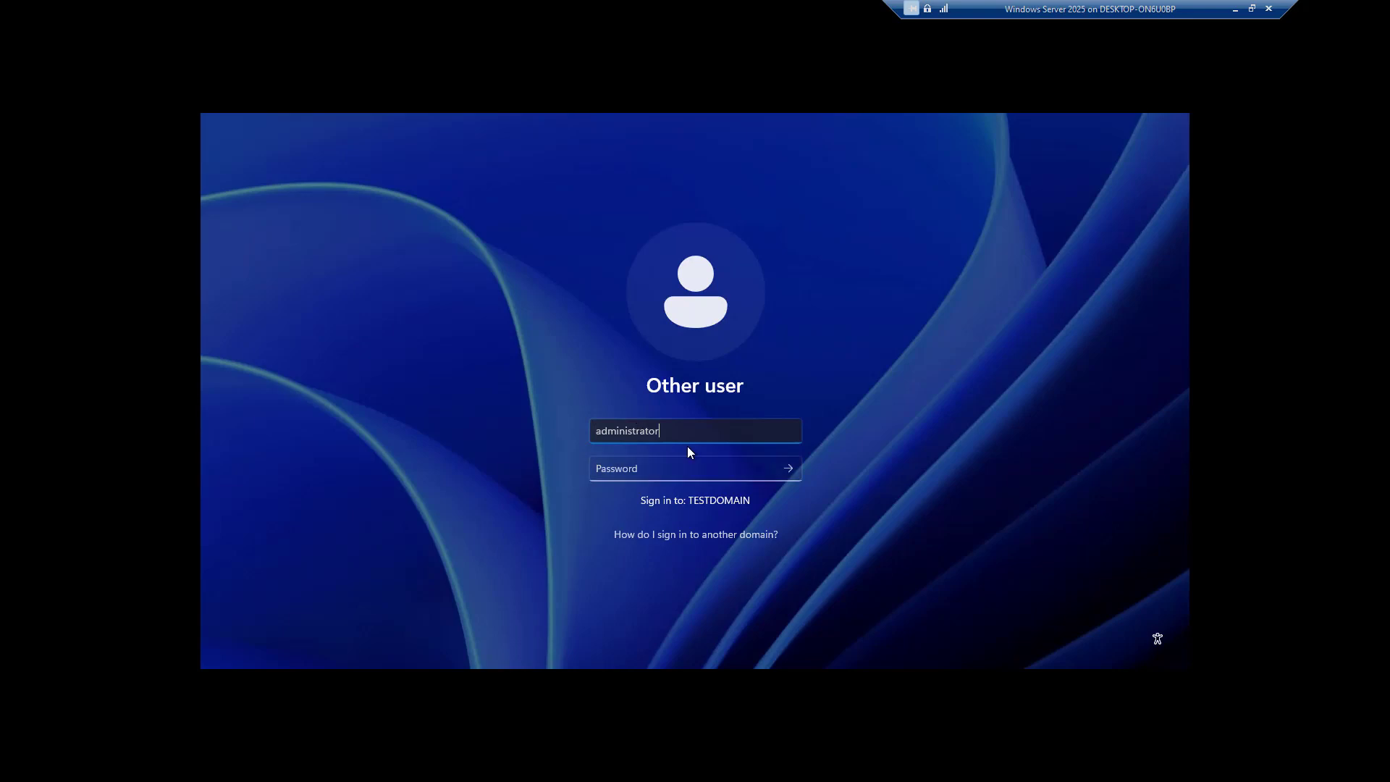
pyautogui.write('@')
pyautogui.write('testdomain.int')
pyautogui.press('Tab')
pyautogui.write('********')
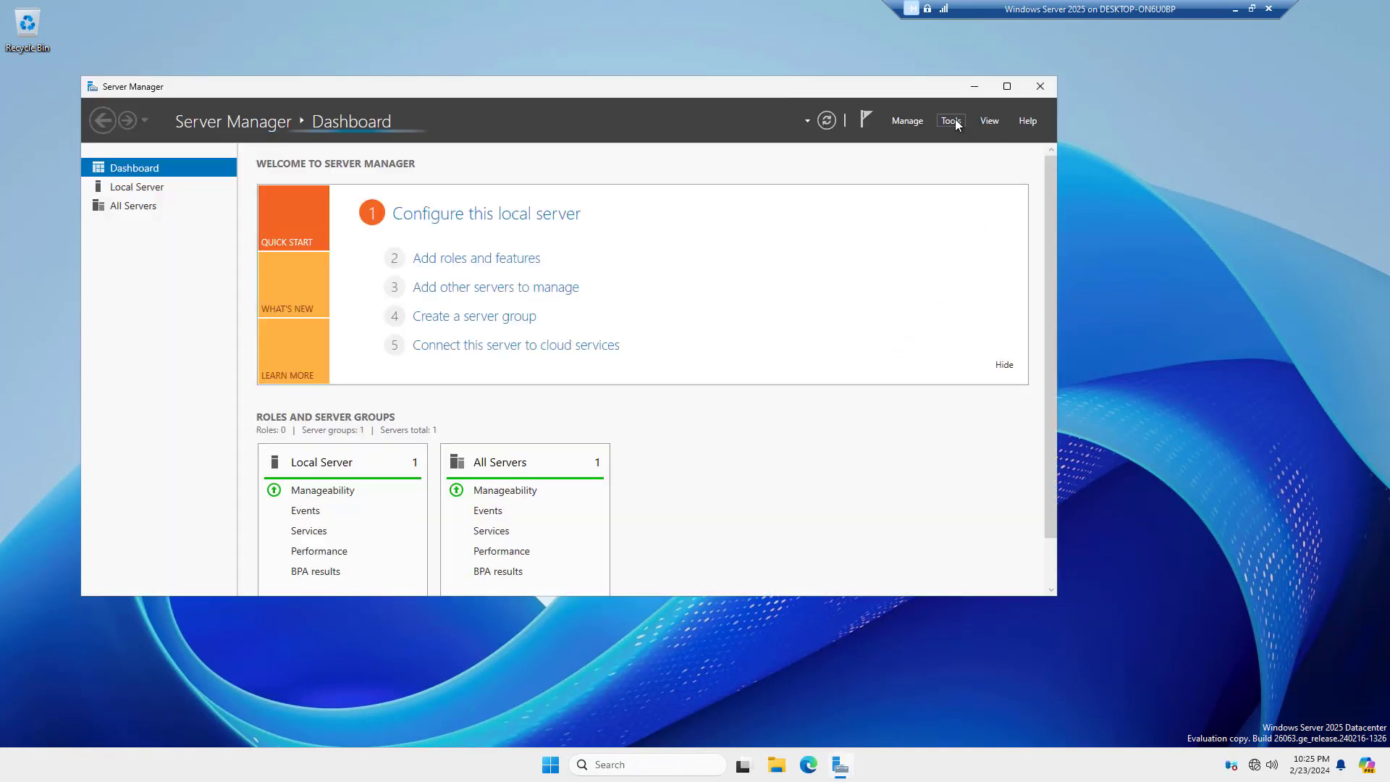
# Launch Active Directory Users and Computers from the Server Manager Tools menu
pyautogui.click(952, 121)
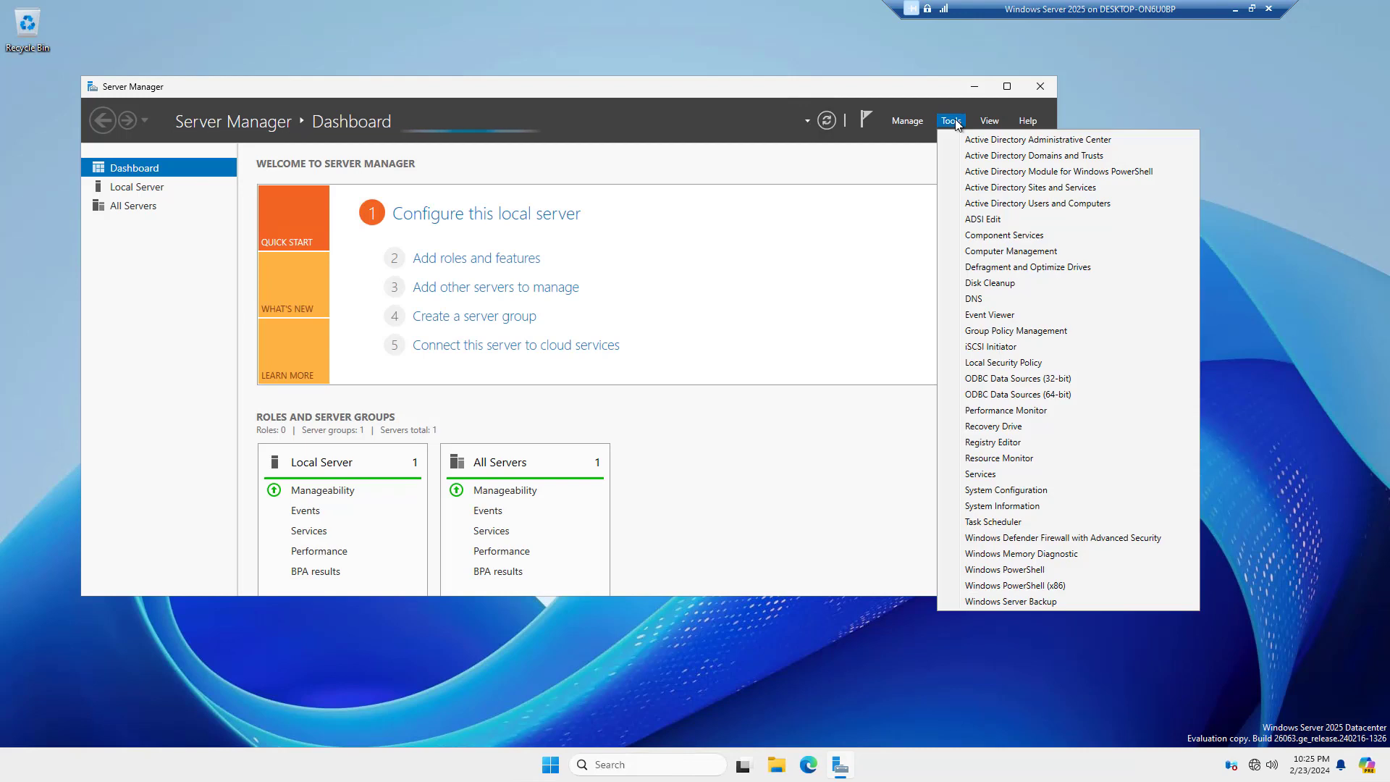
pyautogui.click(991, 204)
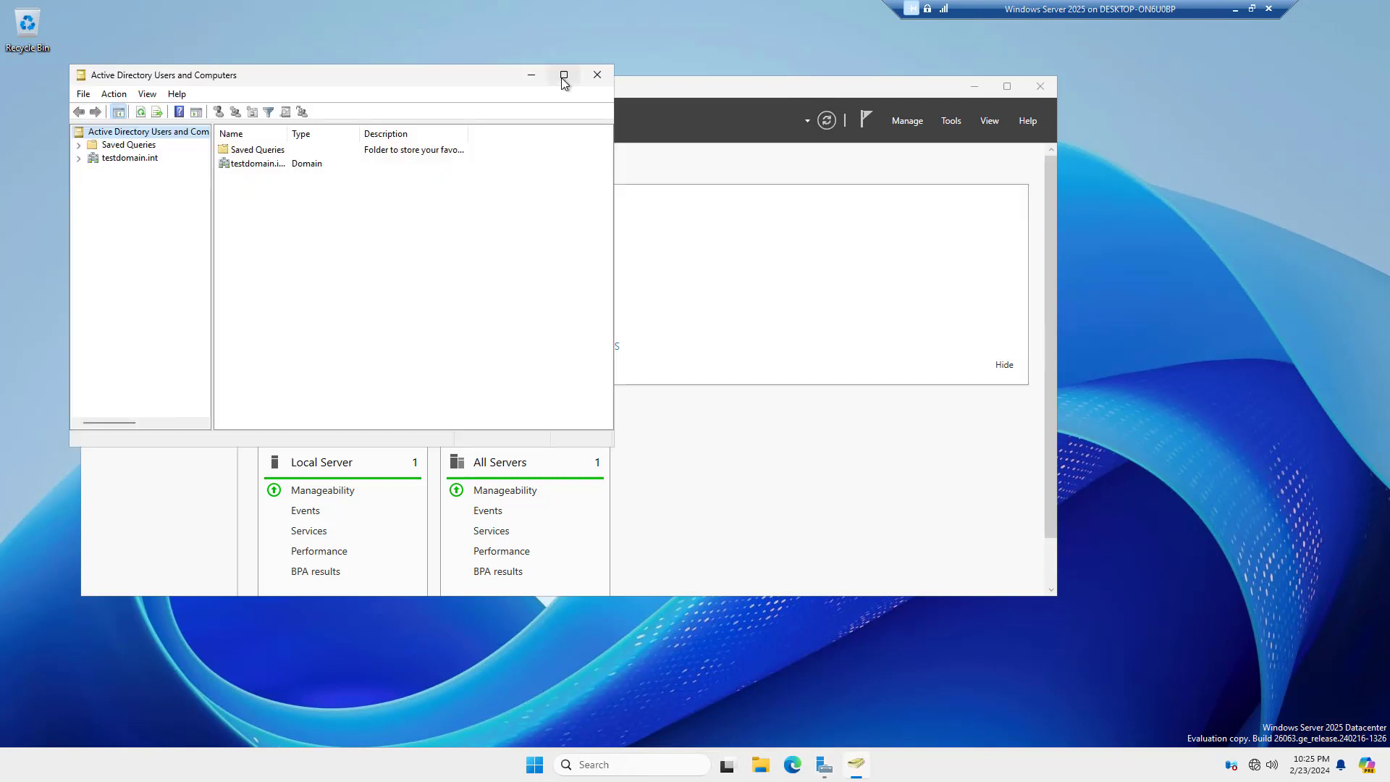
# Maximize, expand testdomain.int to check Domain Controllers, then list Users with a wider Name column
pyautogui.click(564, 74)
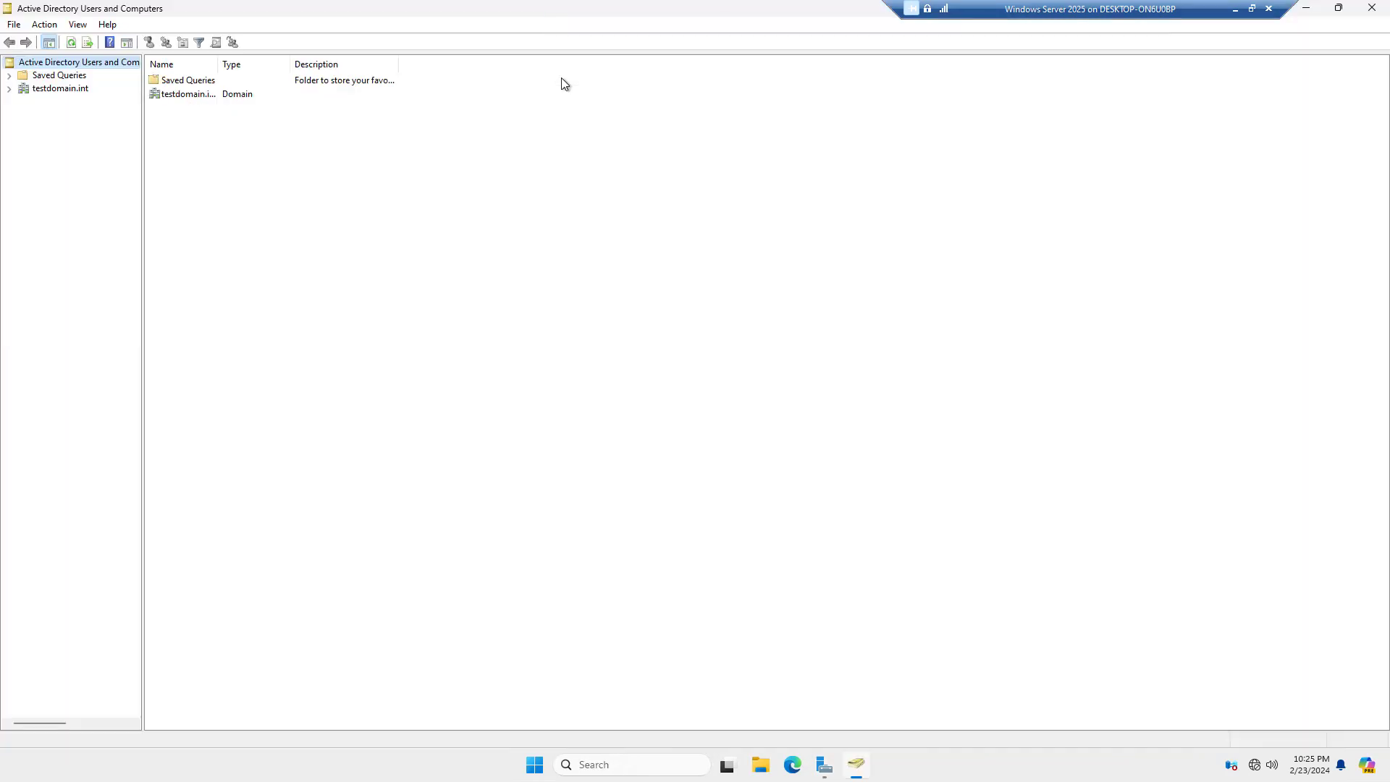
pyautogui.click(9, 88)
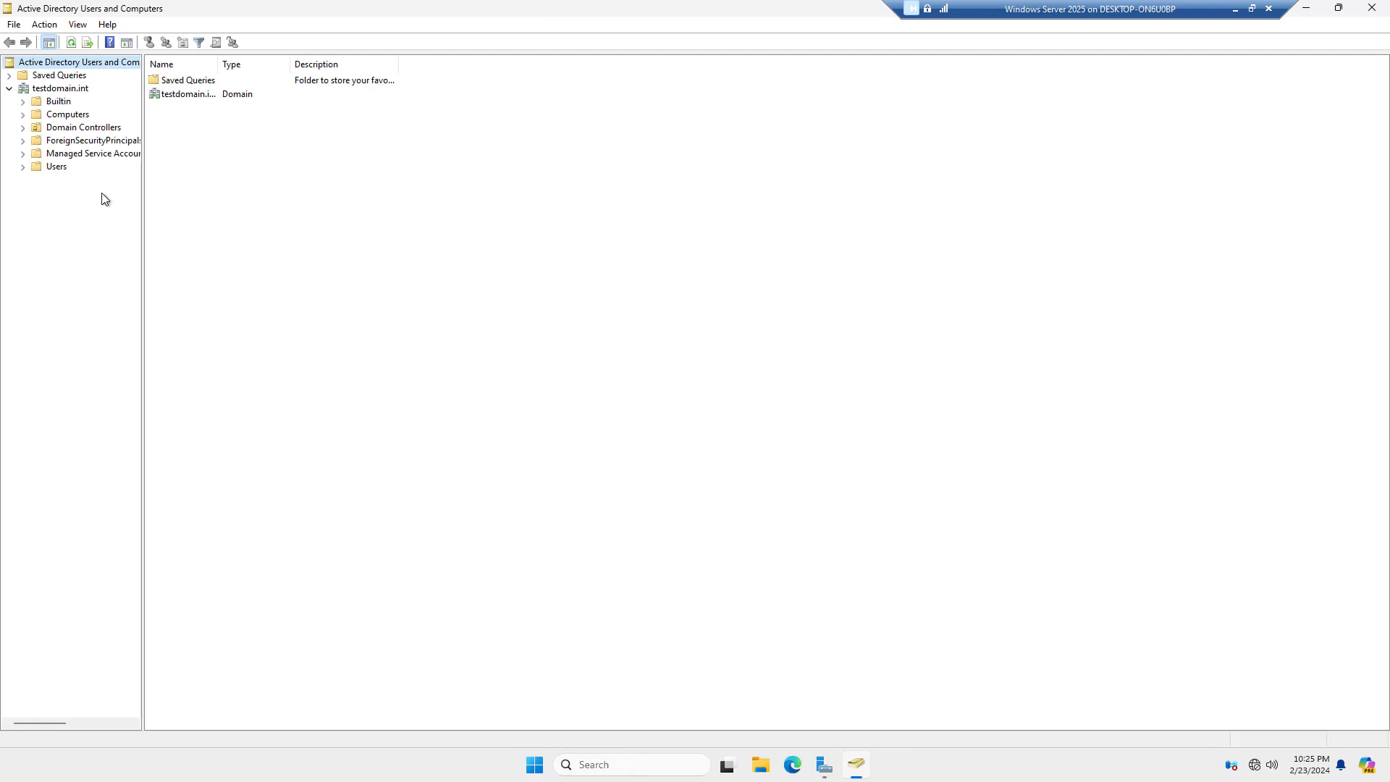
pyautogui.click(88, 130)
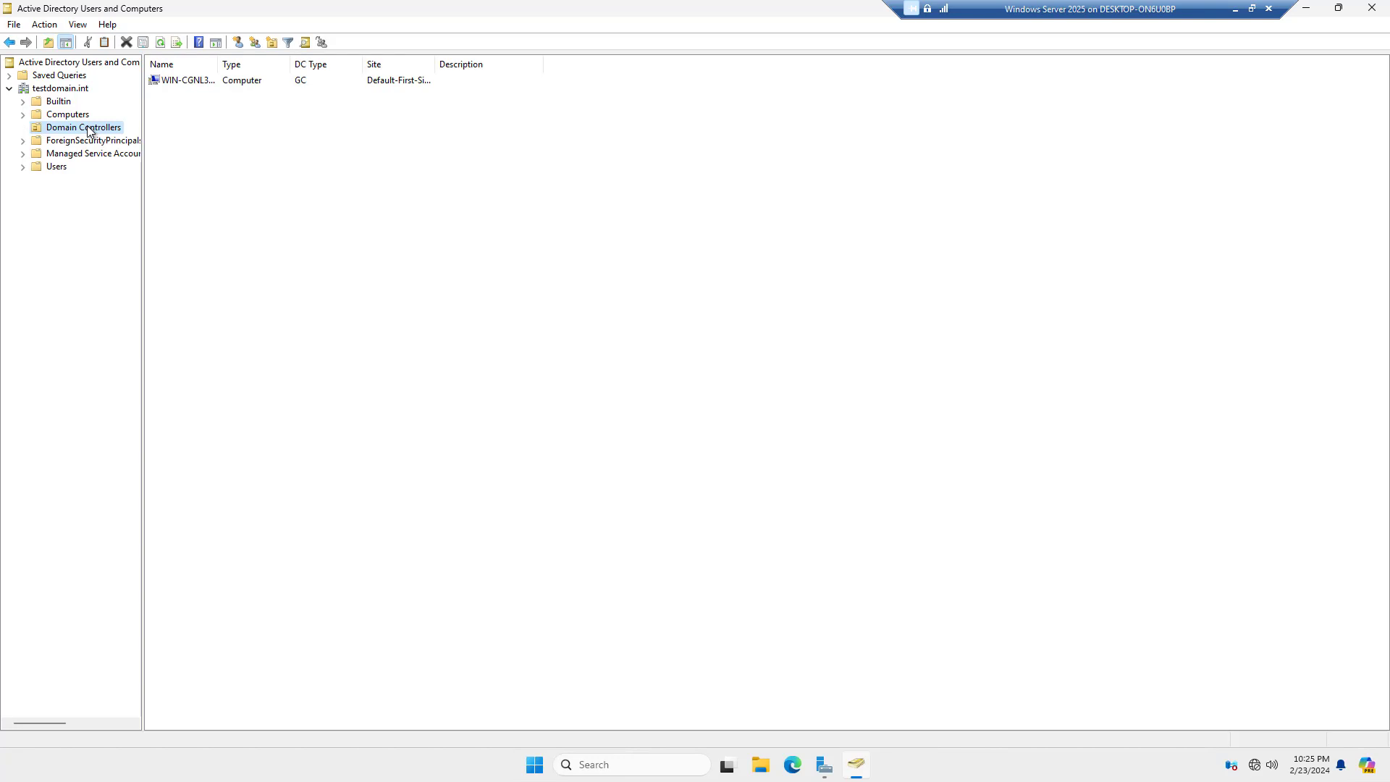
pyautogui.click(56, 167)
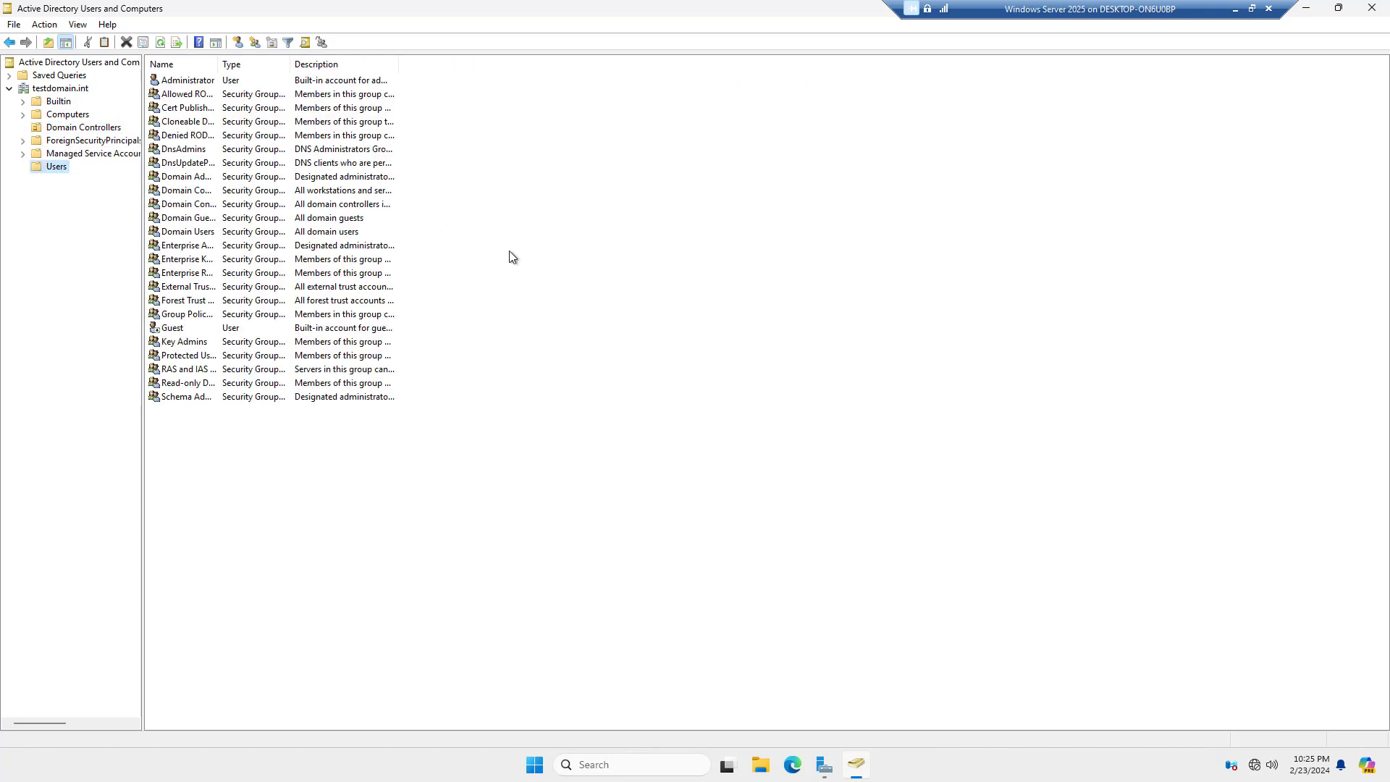
pyautogui.moveTo(218, 64); pyautogui.dragTo(325, 64)
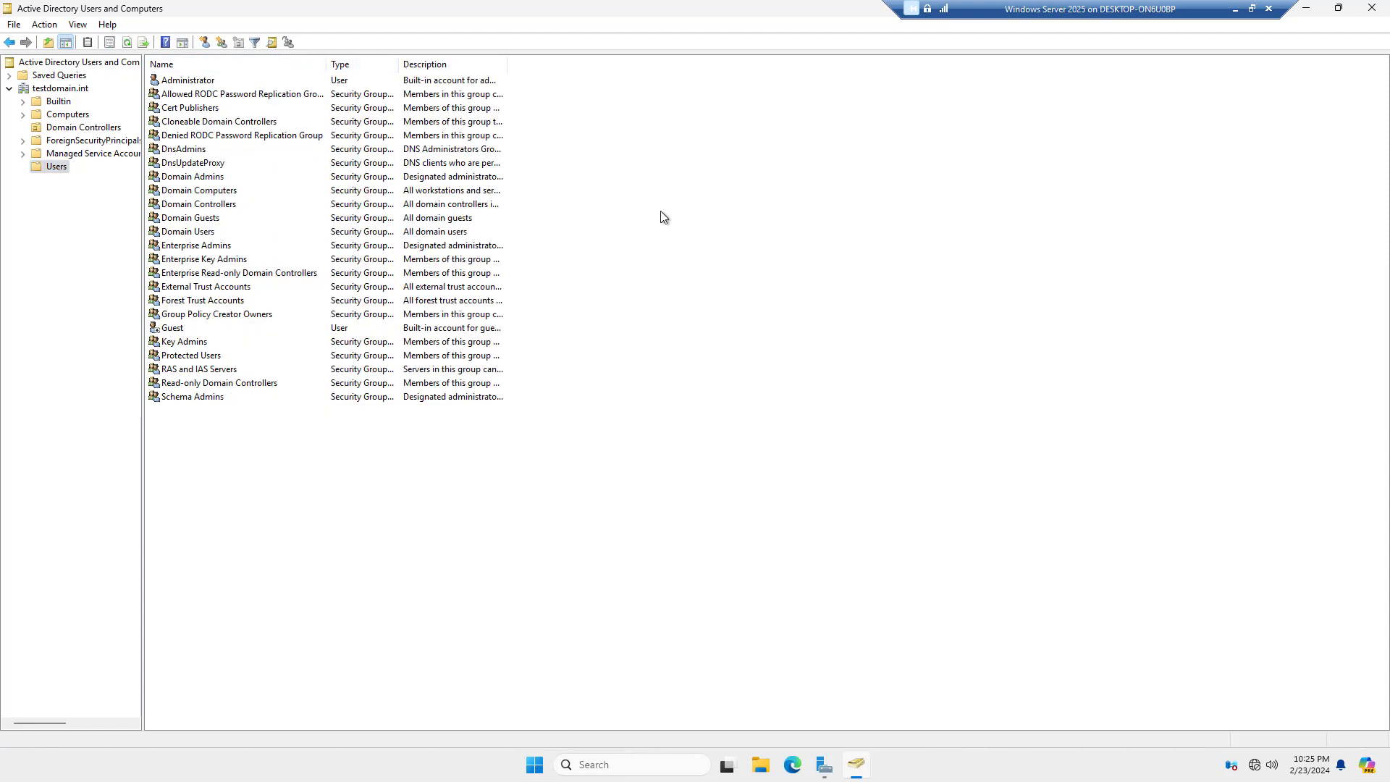